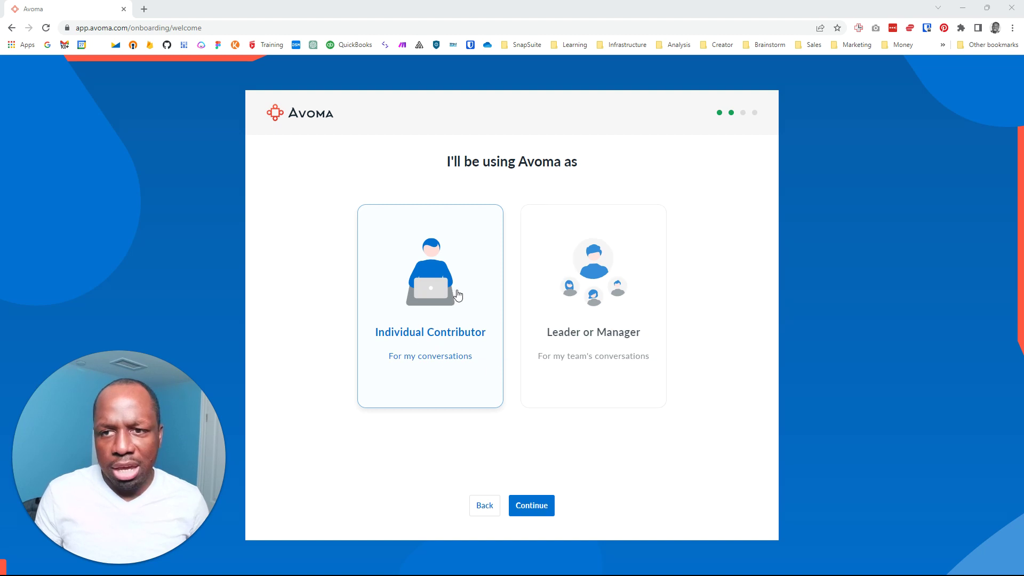
Choose the Leader or Manager role and continue onboarding
{"action": "mouse_move", "coordinate": [620, 243]}
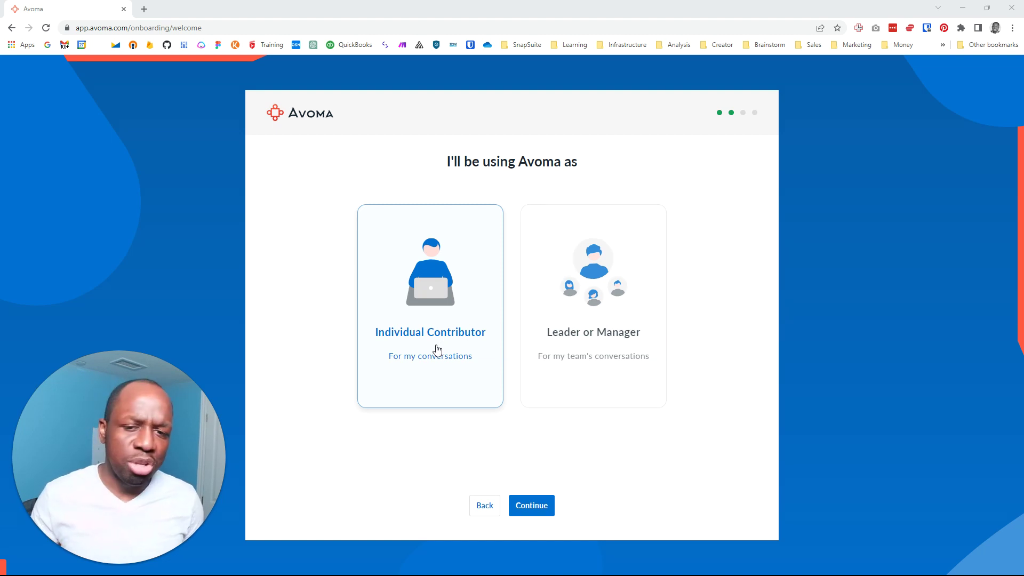
{"action": "left_click", "coordinate": [565, 324]}
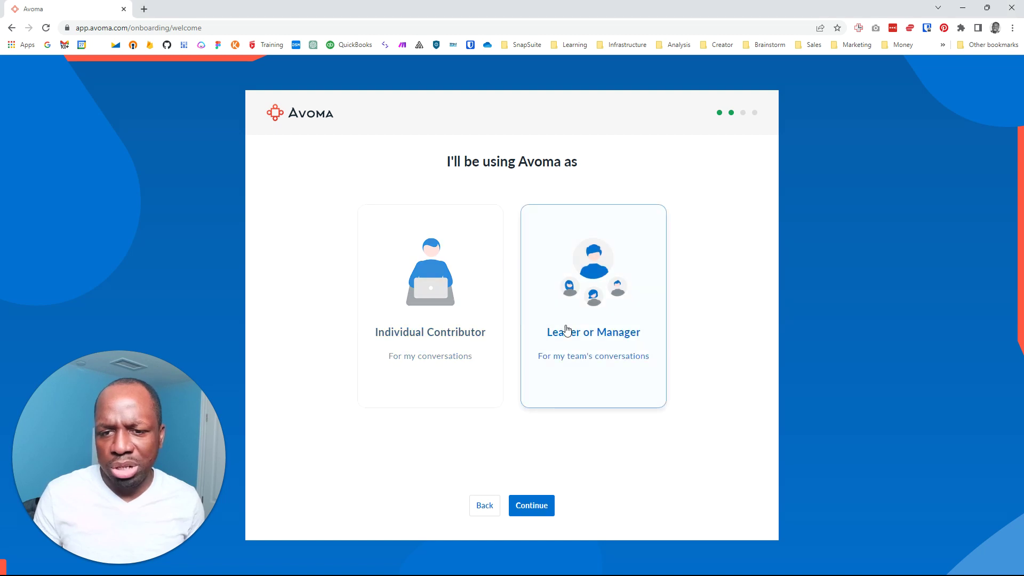
{"action": "left_click", "coordinate": [535, 507]}
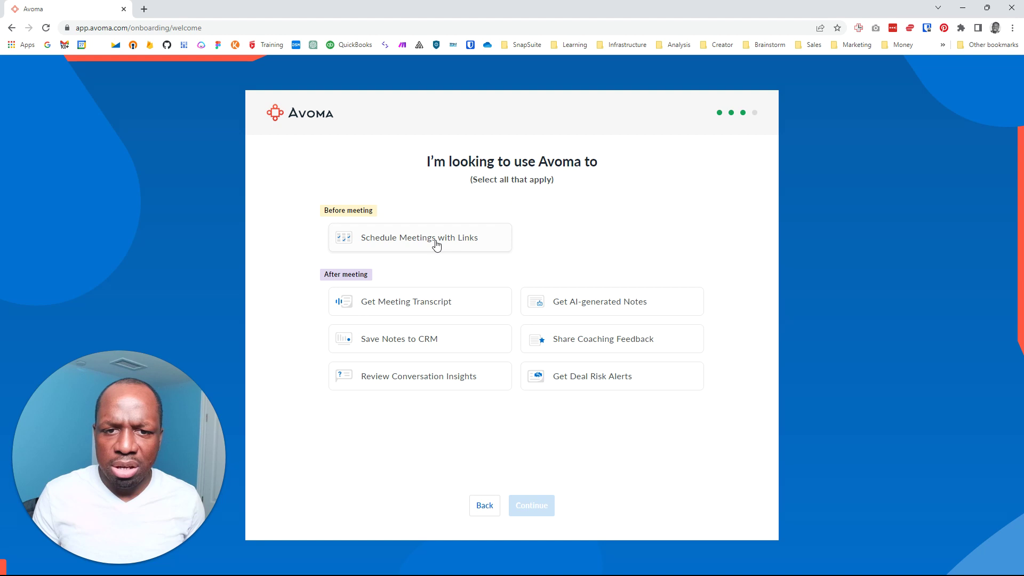
Select scheduling links, meeting transcripts, saving notes to CRM and AI-generated notes as uses
{"action": "left_click", "coordinate": [464, 248]}
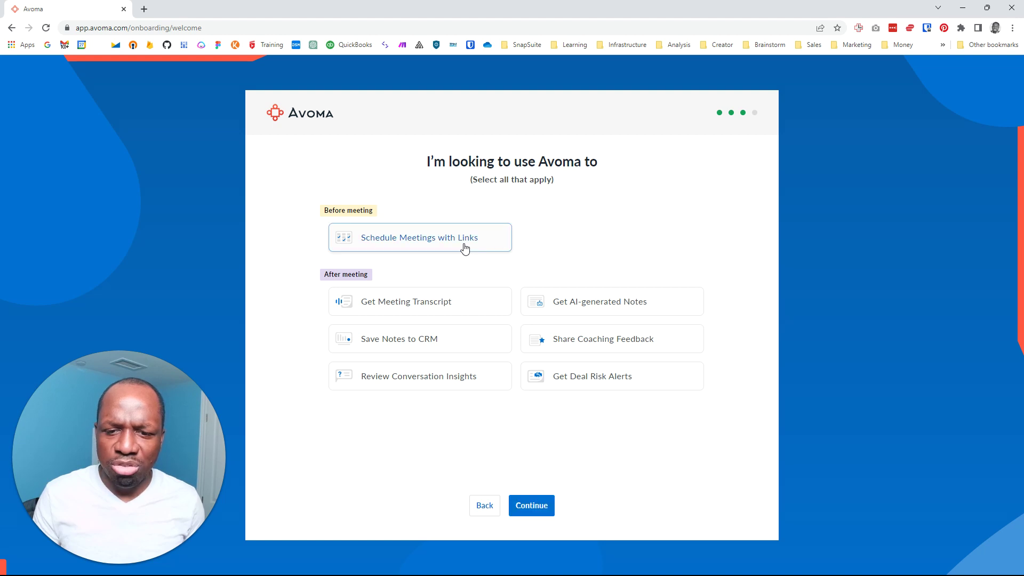
{"action": "left_click", "coordinate": [452, 304]}
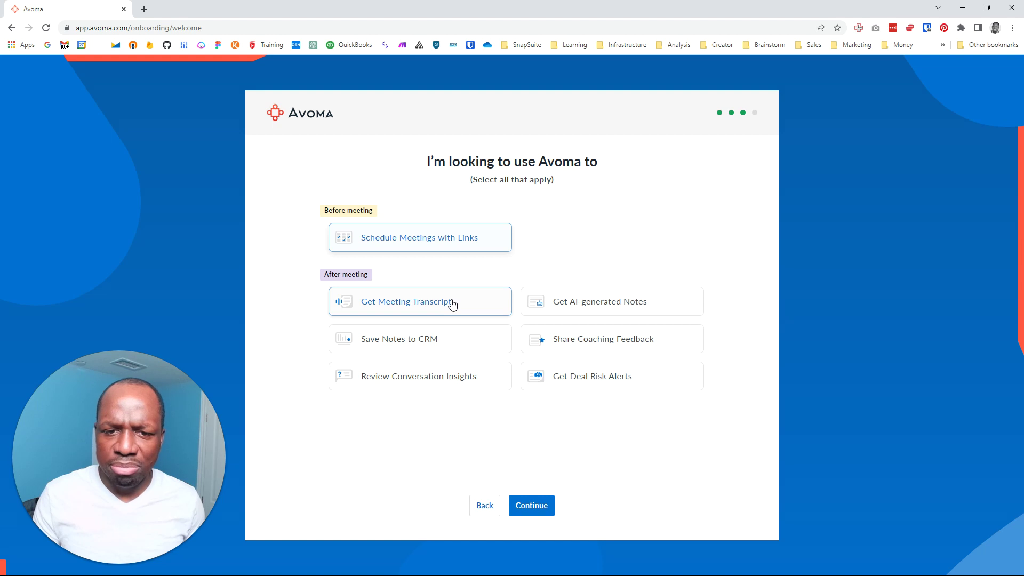
{"action": "left_click", "coordinate": [442, 339]}
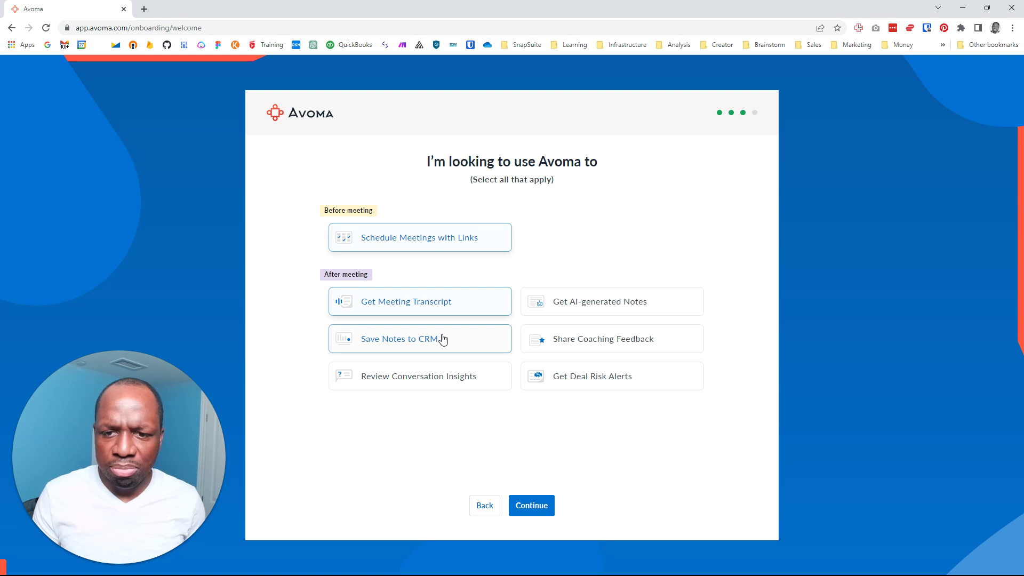
{"action": "left_click", "coordinate": [563, 305]}
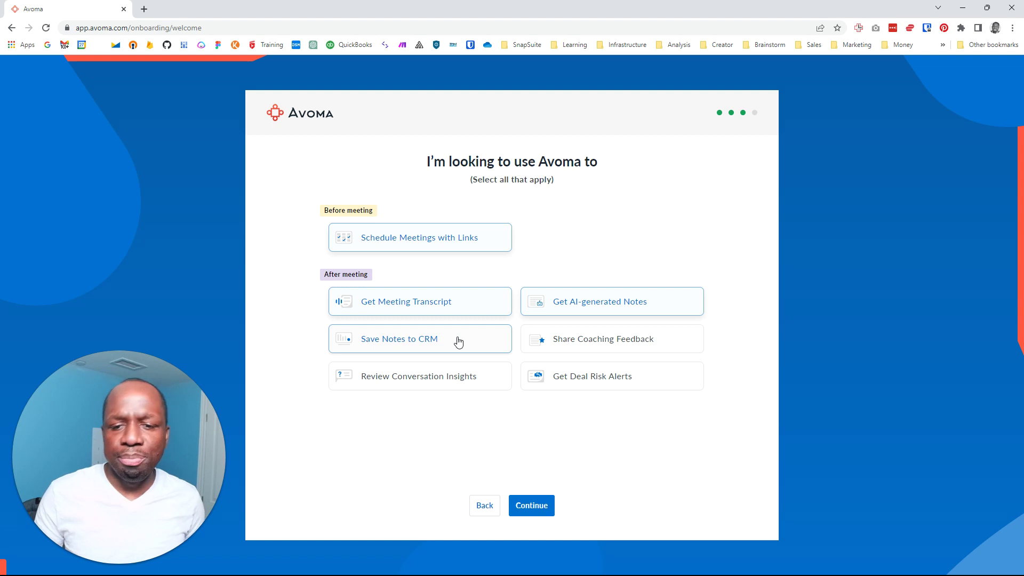
{"action": "left_click", "coordinate": [532, 509]}
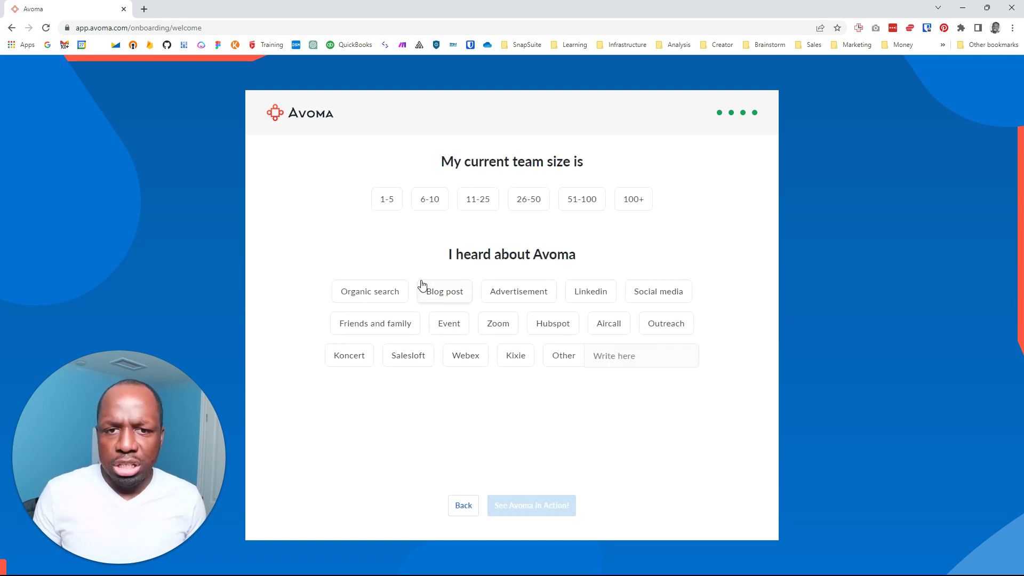
Answer team size 6-10 and referral source Social media, then start the quick tutorial
{"action": "left_click", "coordinate": [434, 200]}
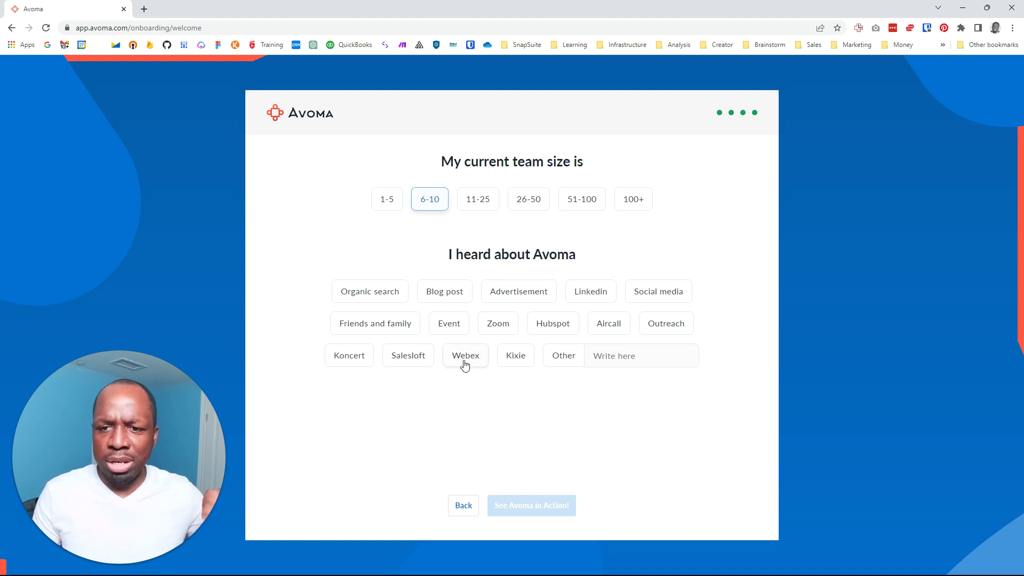
{"action": "left_click", "coordinate": [669, 302]}
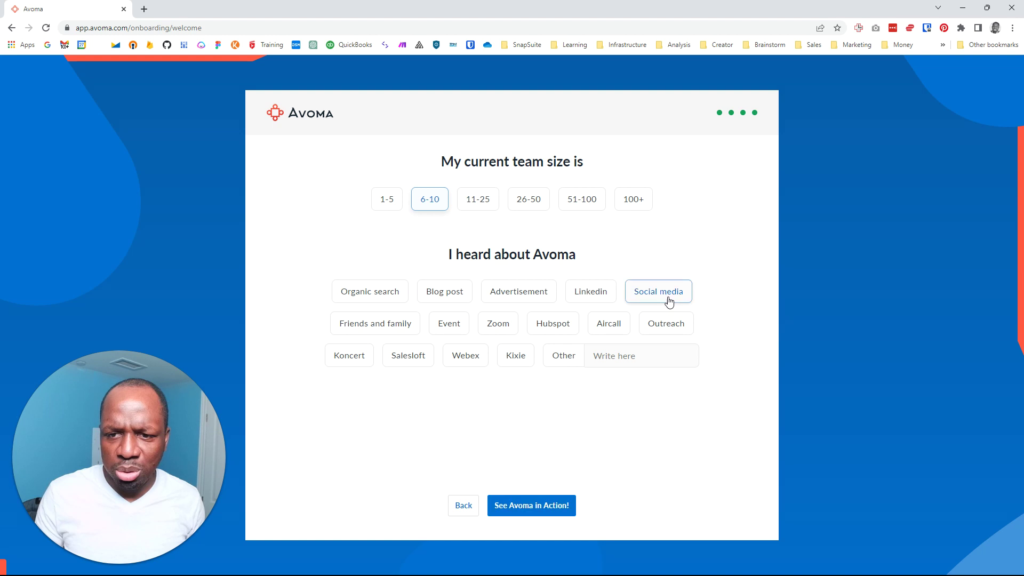
{"action": "left_click", "coordinate": [549, 507]}
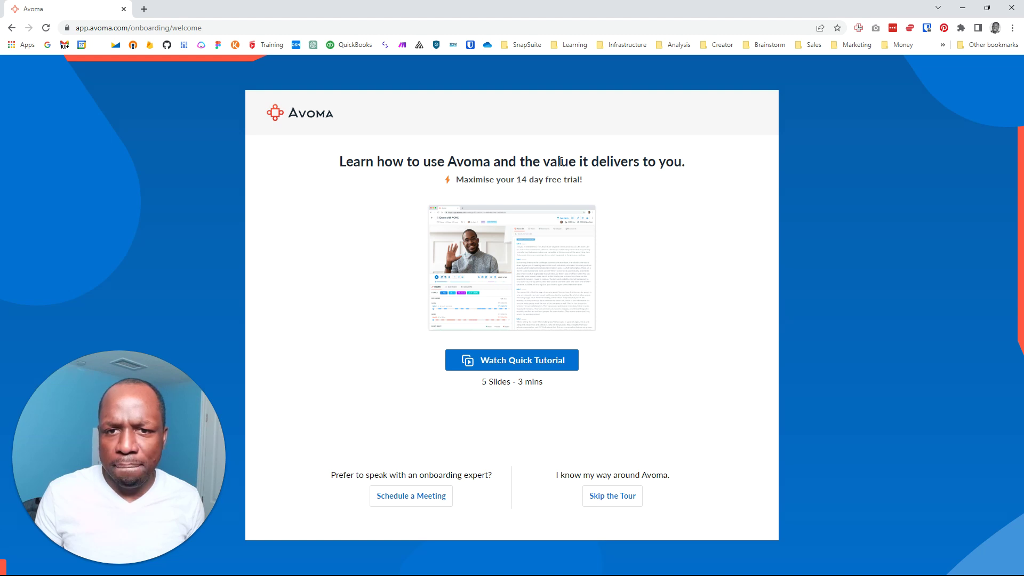
{"action": "left_click", "coordinate": [527, 362]}
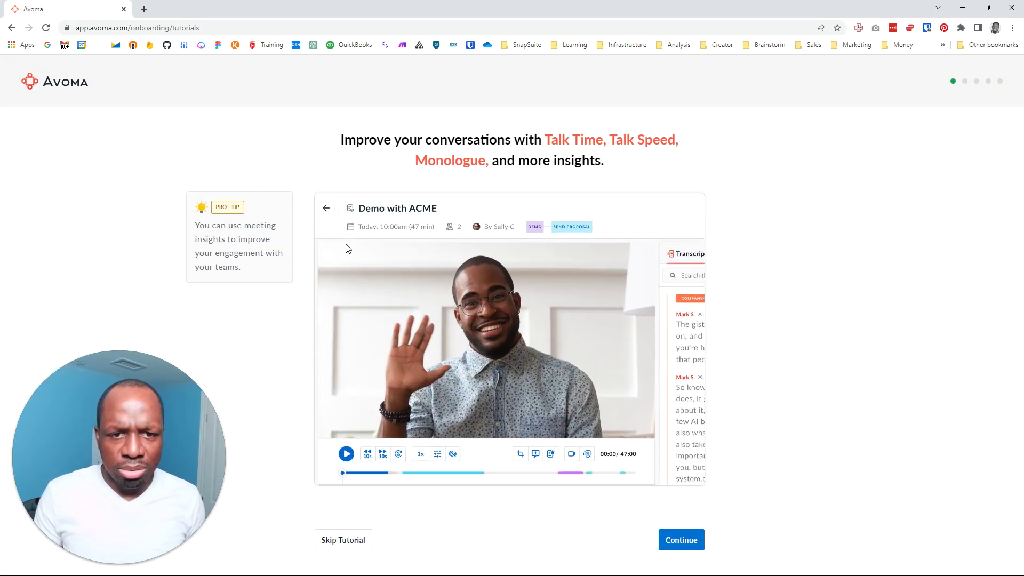
Advance through the Comments, Snippets and AI-generated Notes slides, then skip the tutorial
{"action": "left_click", "coordinate": [697, 542]}
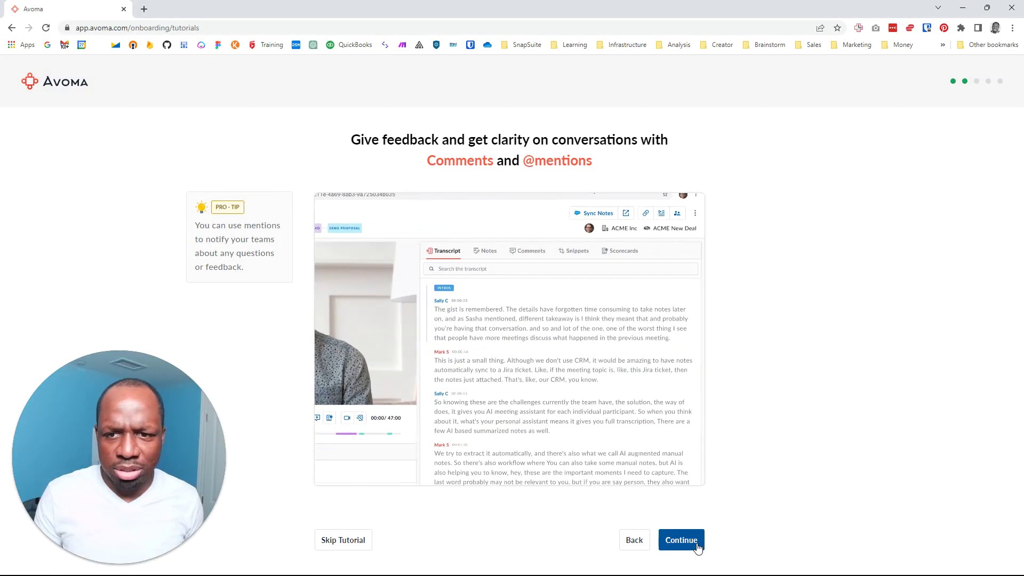
{"action": "left_click", "coordinate": [696, 543]}
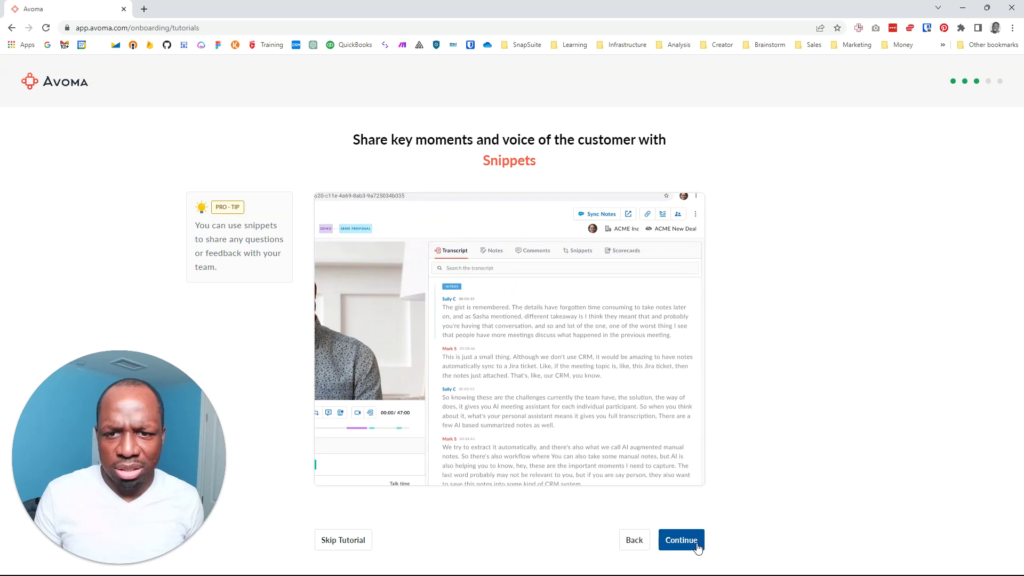
{"action": "left_click", "coordinate": [696, 544]}
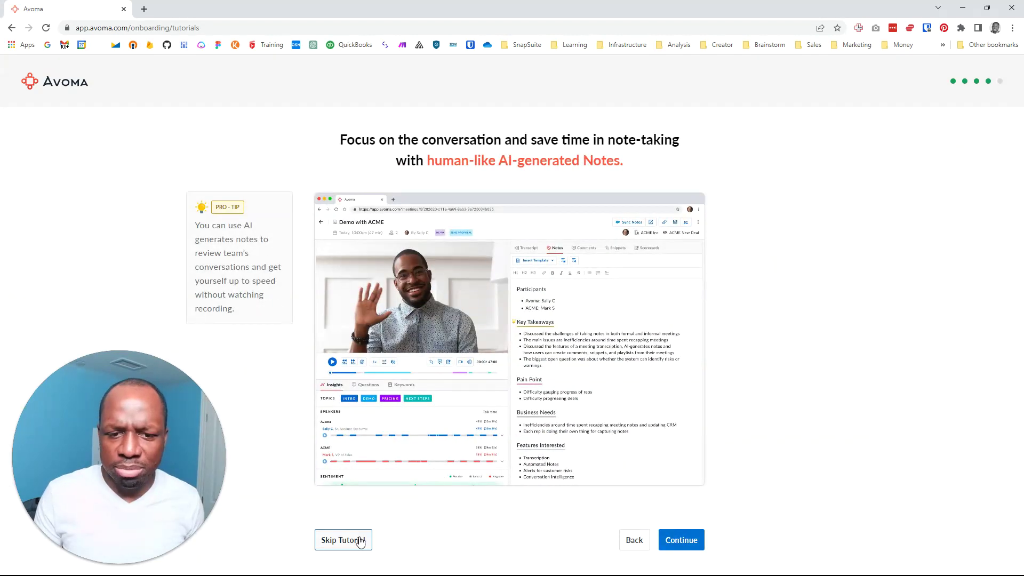
{"action": "left_click", "coordinate": [357, 542]}
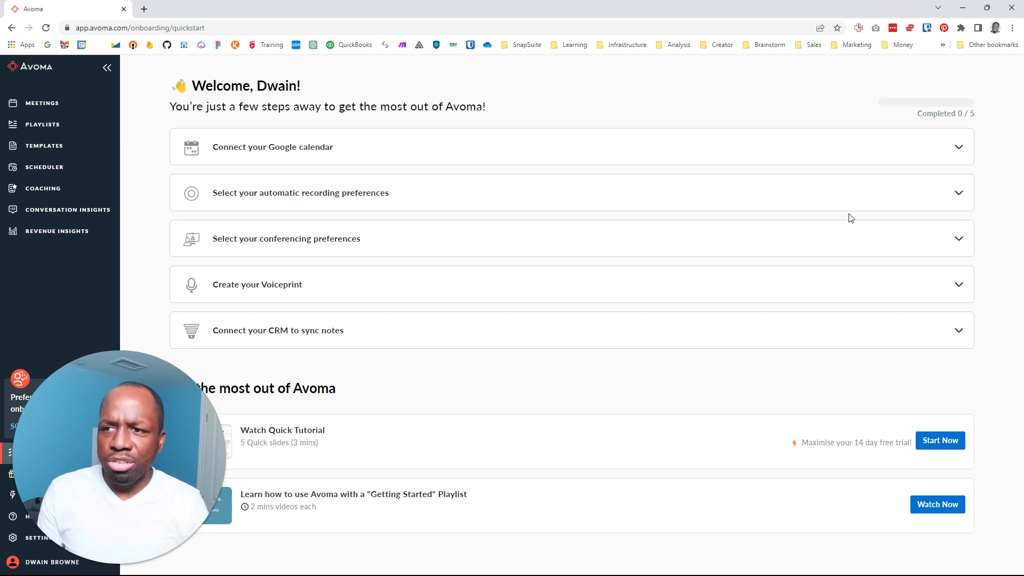
Connect the work Google account's calendar to Avoma and allow access
{"action": "left_click", "coordinate": [927, 153]}
{"action": "left_click", "coordinate": [303, 226]}
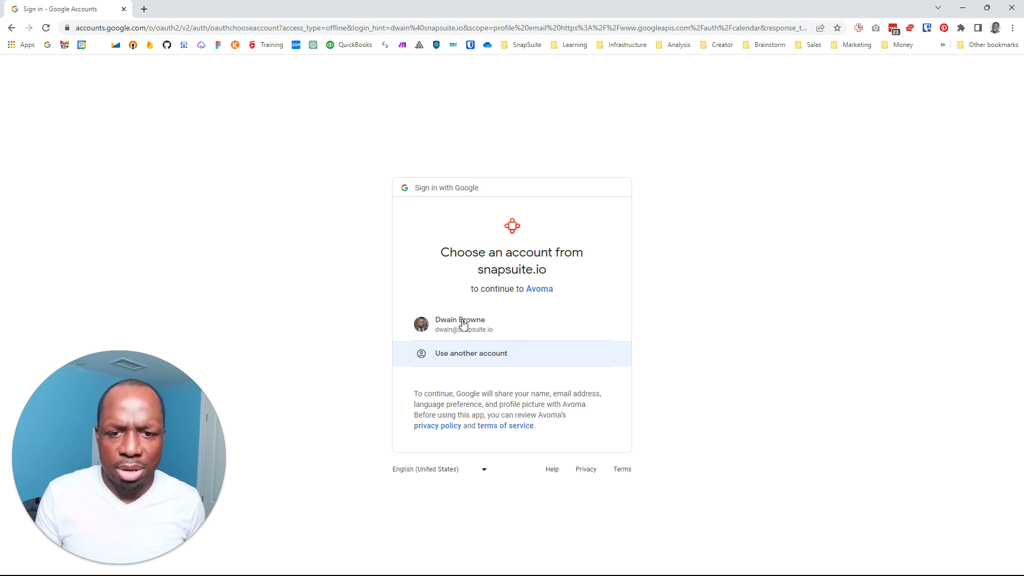
{"action": "left_click", "coordinate": [461, 325]}
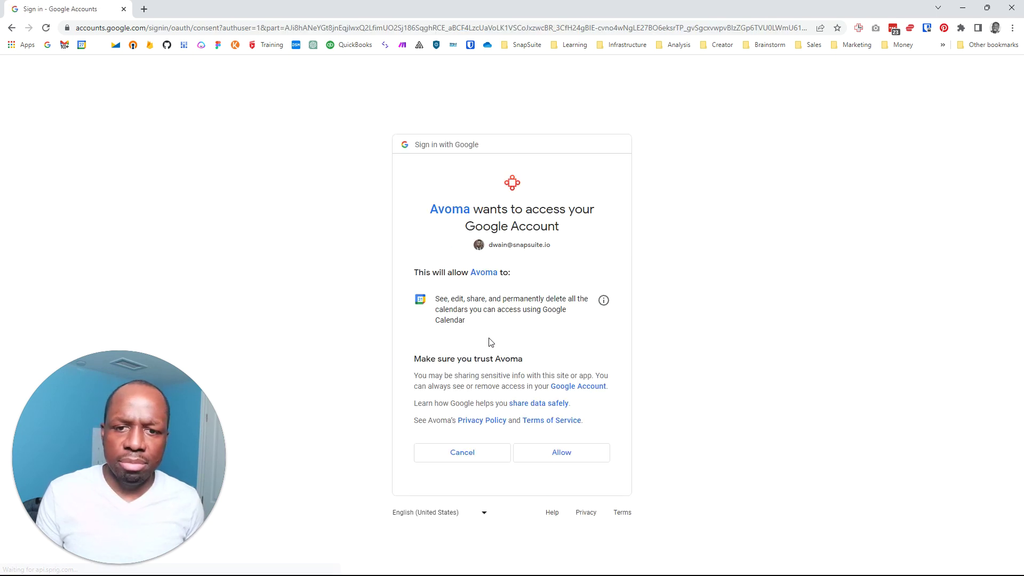
{"action": "left_click", "coordinate": [530, 450]}
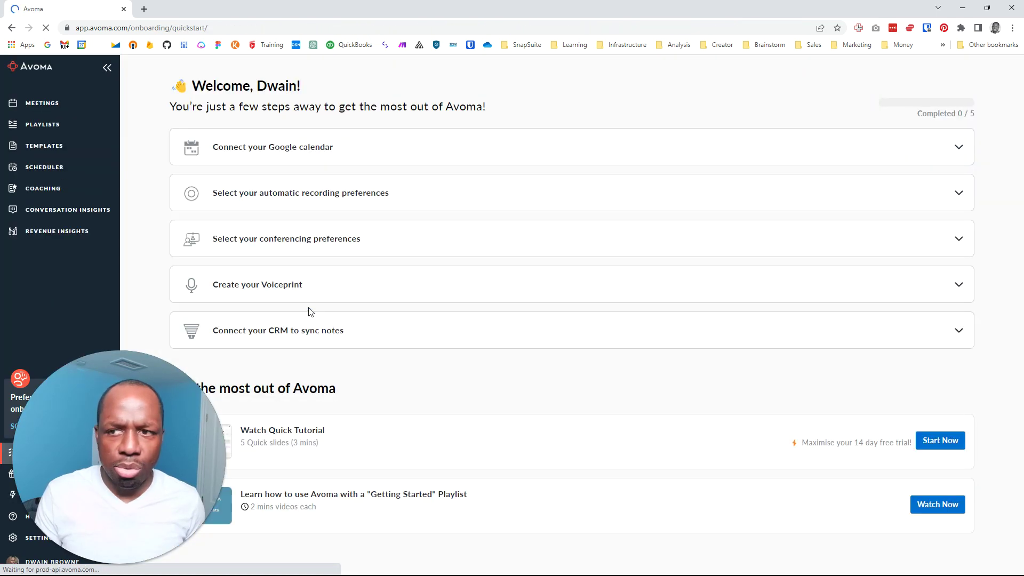
Turn on automatic recording for internal, external and participant-only meetings
{"action": "left_click", "coordinate": [353, 204]}
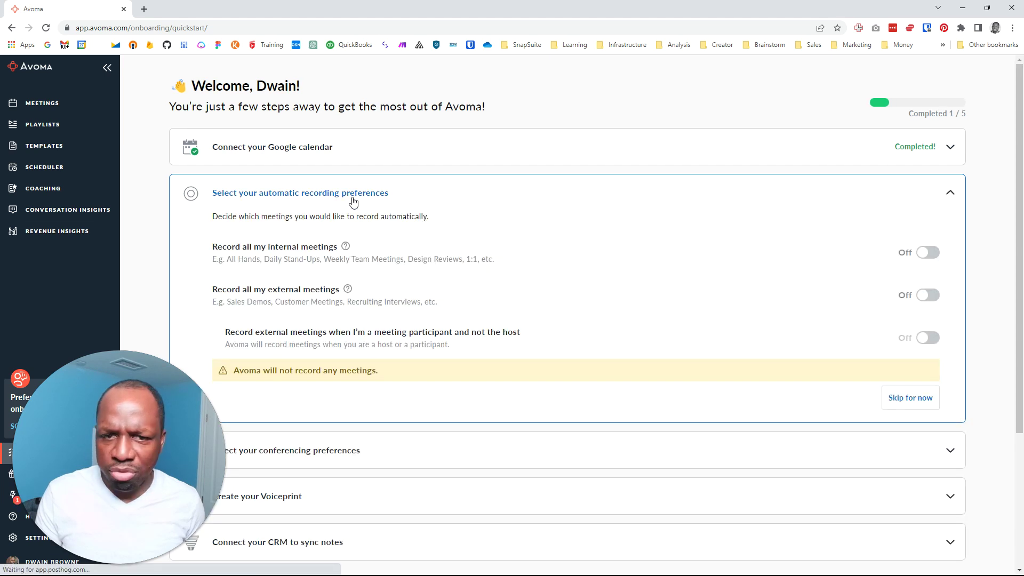
{"action": "left_click", "coordinate": [928, 253]}
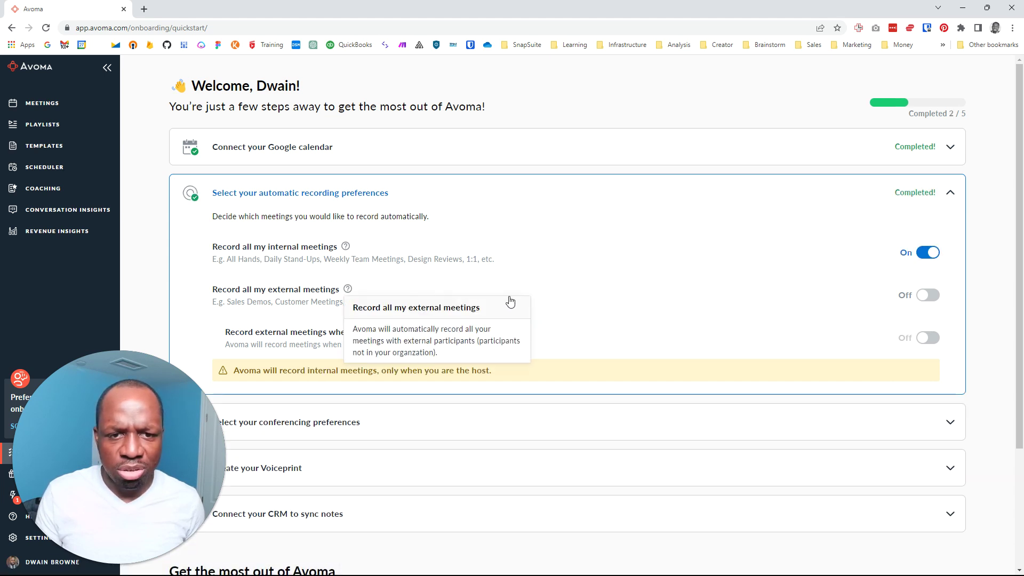
{"action": "left_click", "coordinate": [929, 295]}
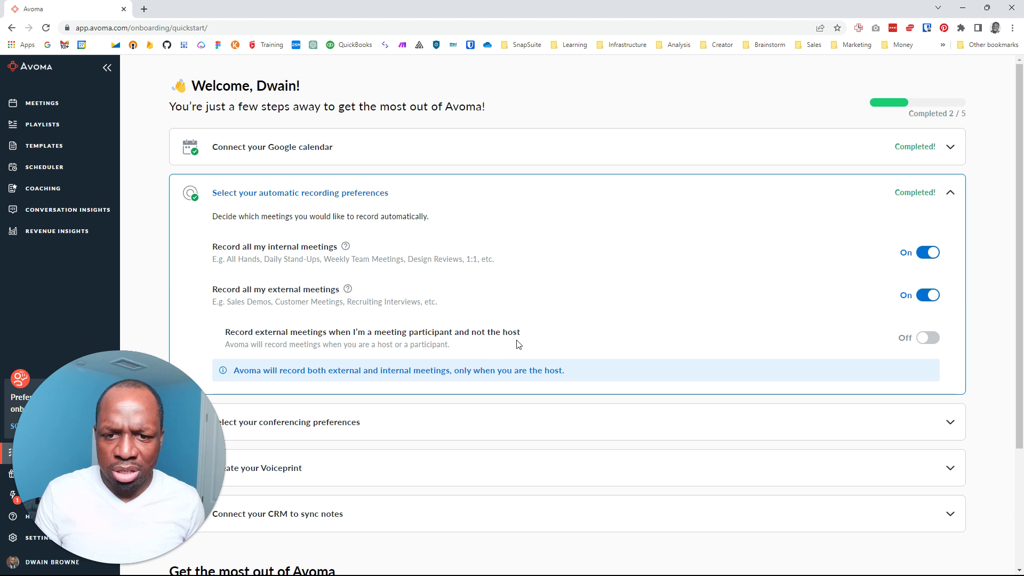
{"action": "left_click", "coordinate": [925, 344]}
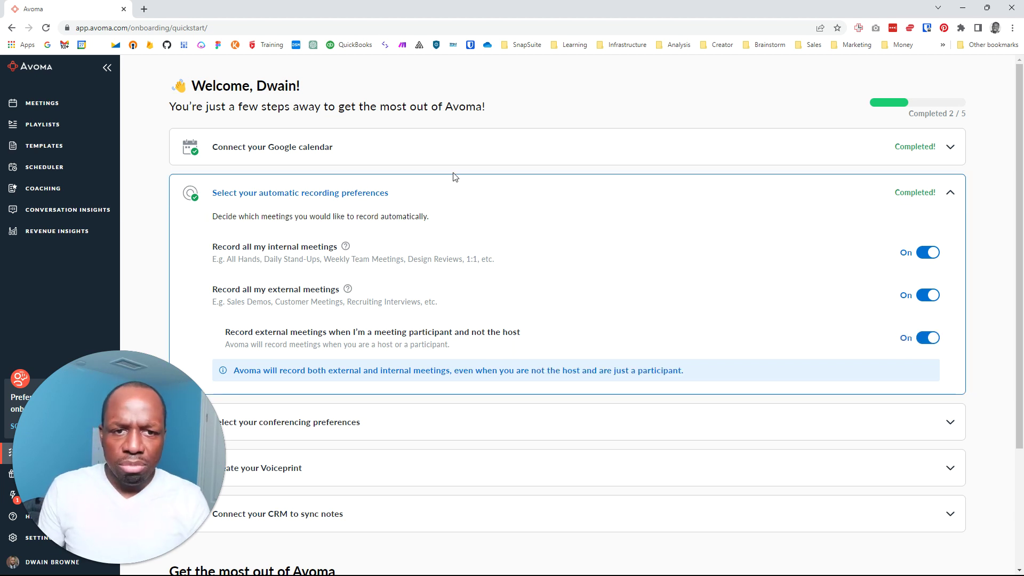
{"action": "left_click", "coordinate": [450, 193]}
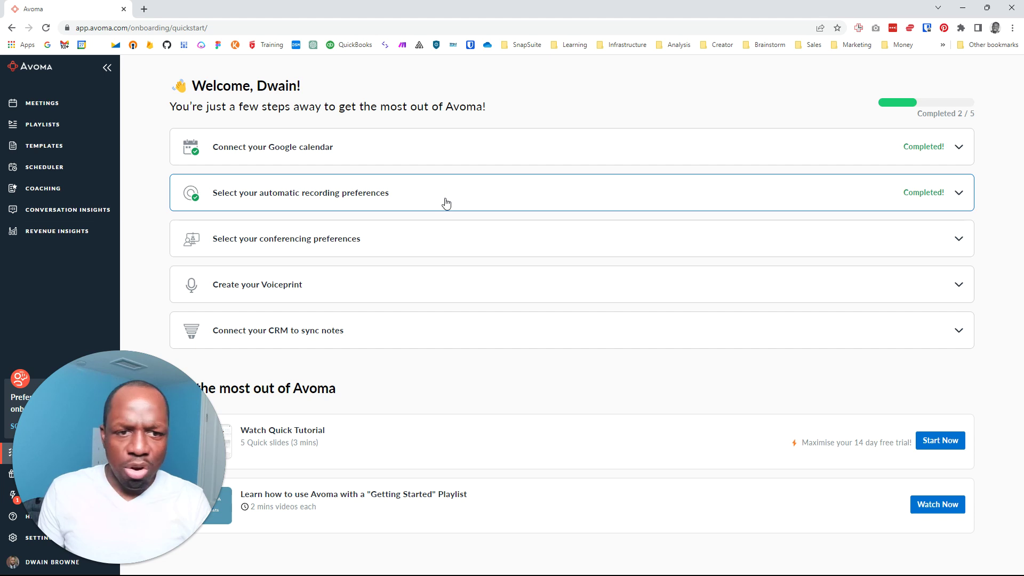
{"action": "left_click", "coordinate": [424, 242]}
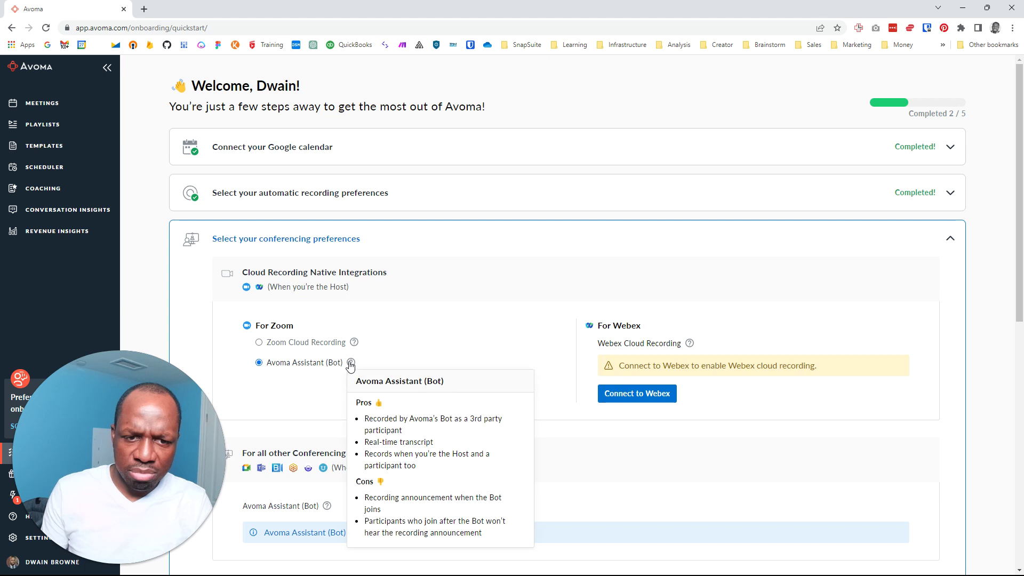
{"action": "mouse_move", "coordinate": [355, 345]}
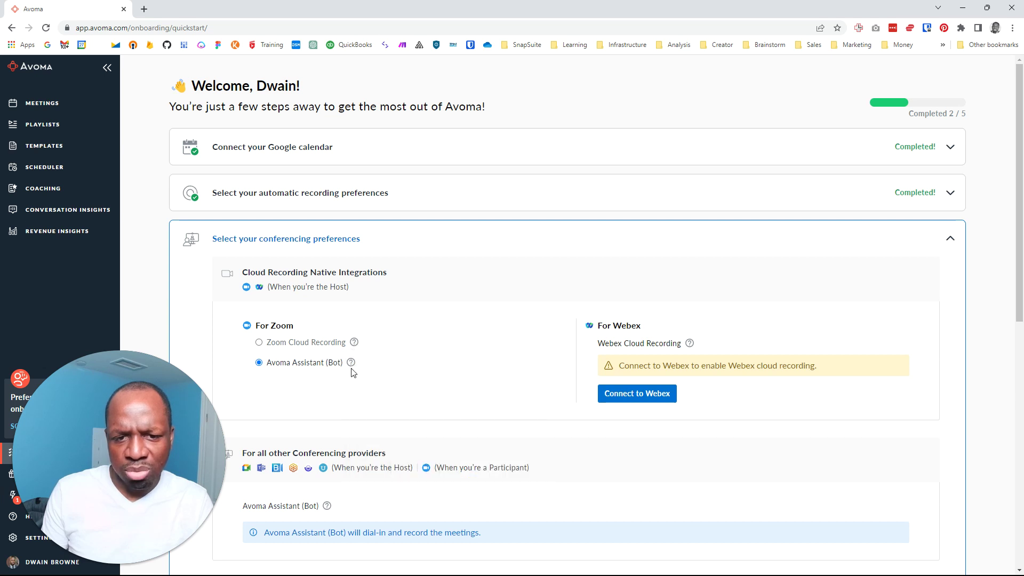
{"action": "mouse_move", "coordinate": [352, 365]}
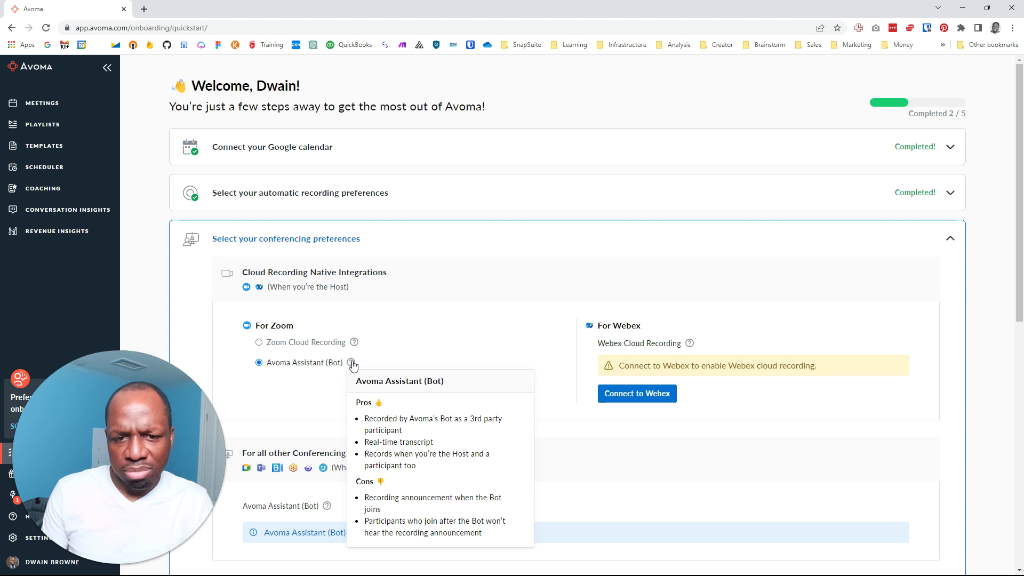
{"action": "scroll", "coordinate": [326, 273], "scroll_direction": "down", "scroll_amount": 2}
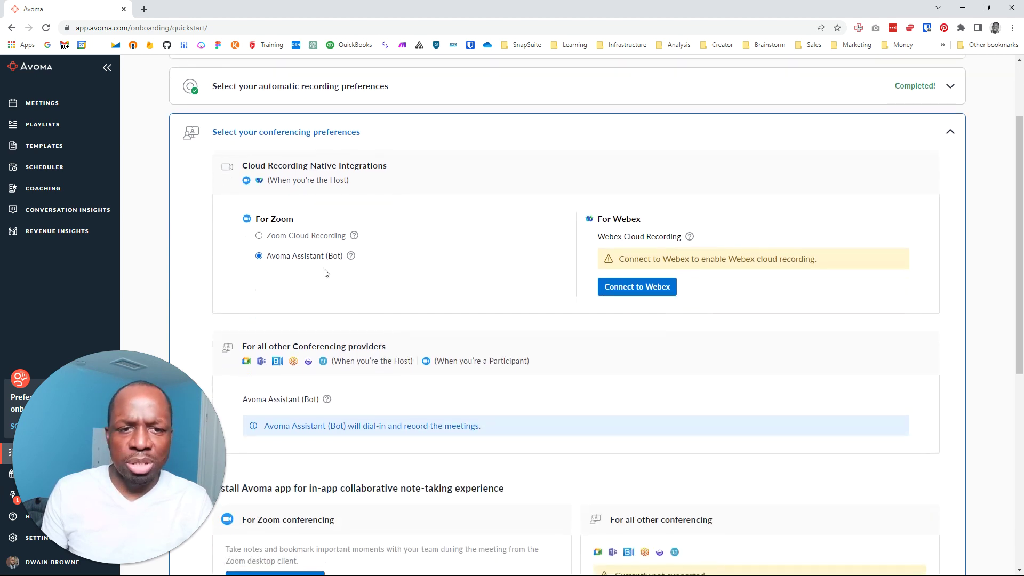
{"action": "mouse_move", "coordinate": [350, 257]}
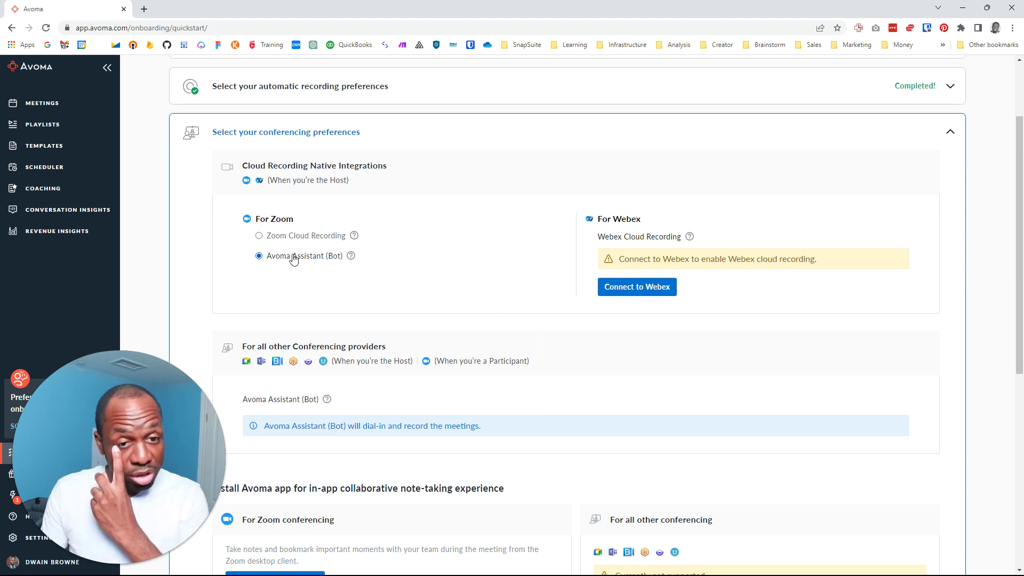
{"action": "scroll", "coordinate": [317, 263], "scroll_direction": "down", "scroll_amount": 2}
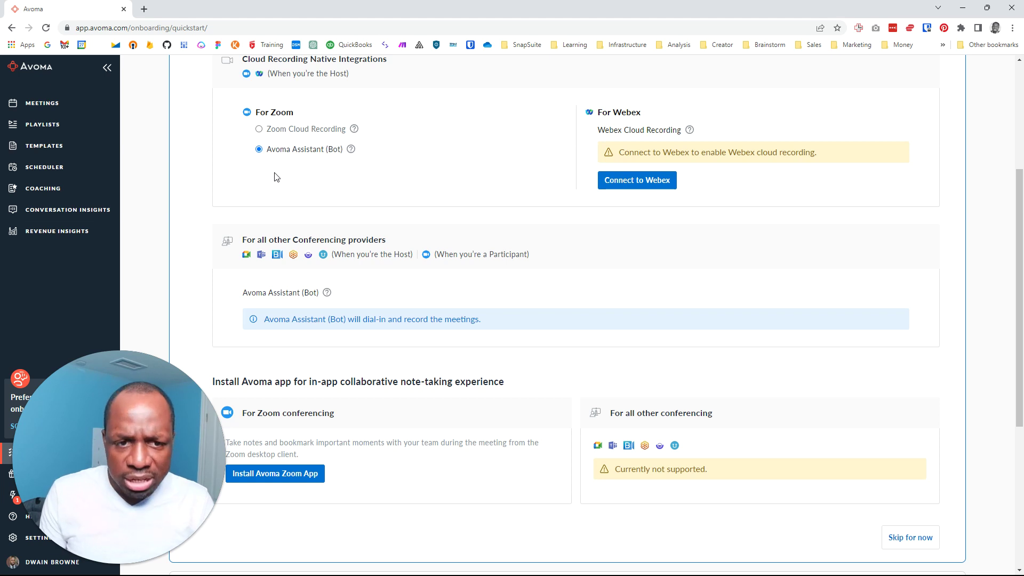
{"action": "scroll", "coordinate": [281, 269], "scroll_direction": "down", "scroll_amount": 1}
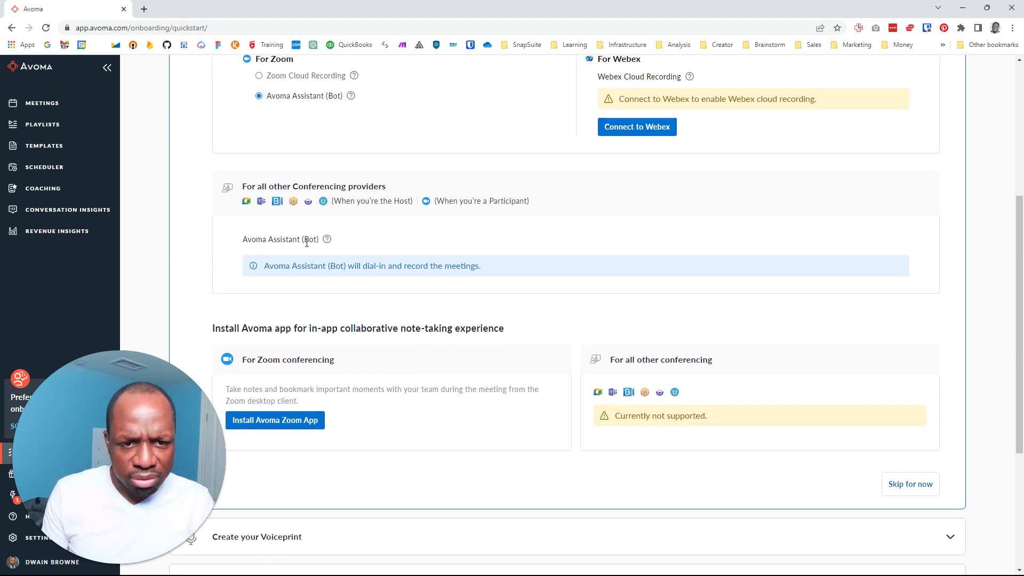
{"action": "scroll", "coordinate": [534, 256], "scroll_direction": "down", "scroll_amount": 3}
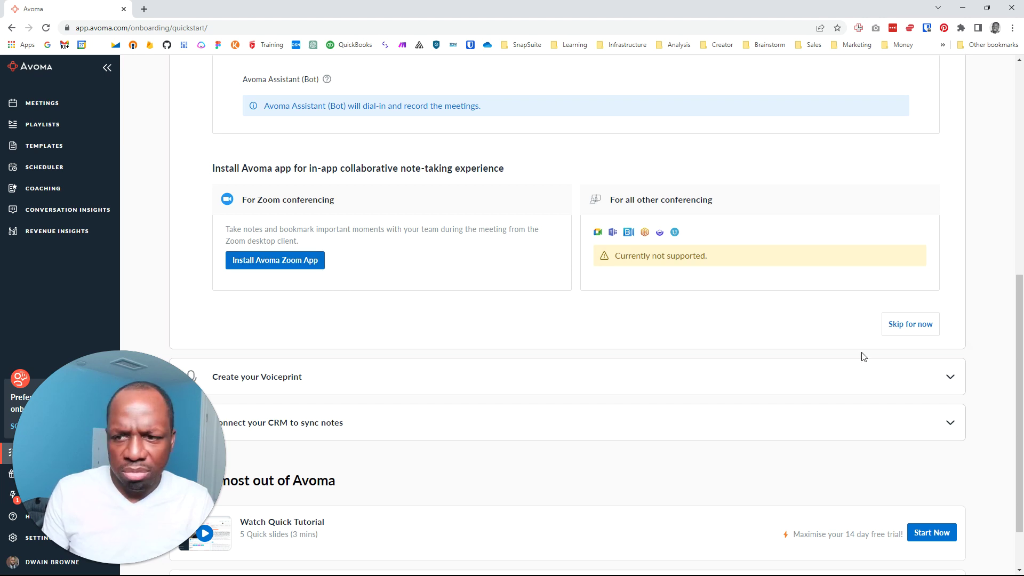
Skip conferencing preferences, dismiss the voiceprint dialog unrecorded, and expand the CRM connection step
{"action": "left_click", "coordinate": [919, 325]}
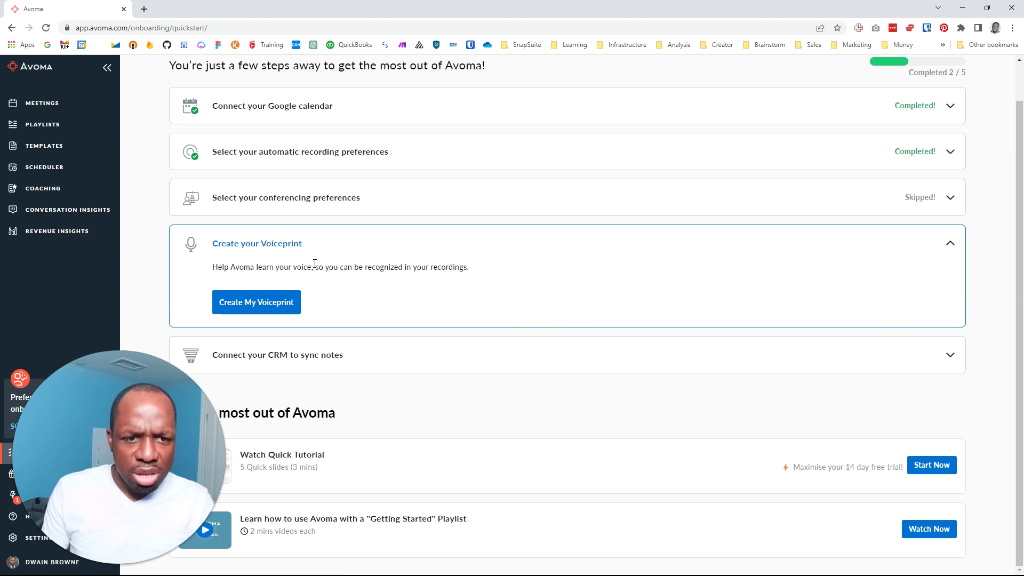
{"action": "left_click", "coordinate": [266, 311]}
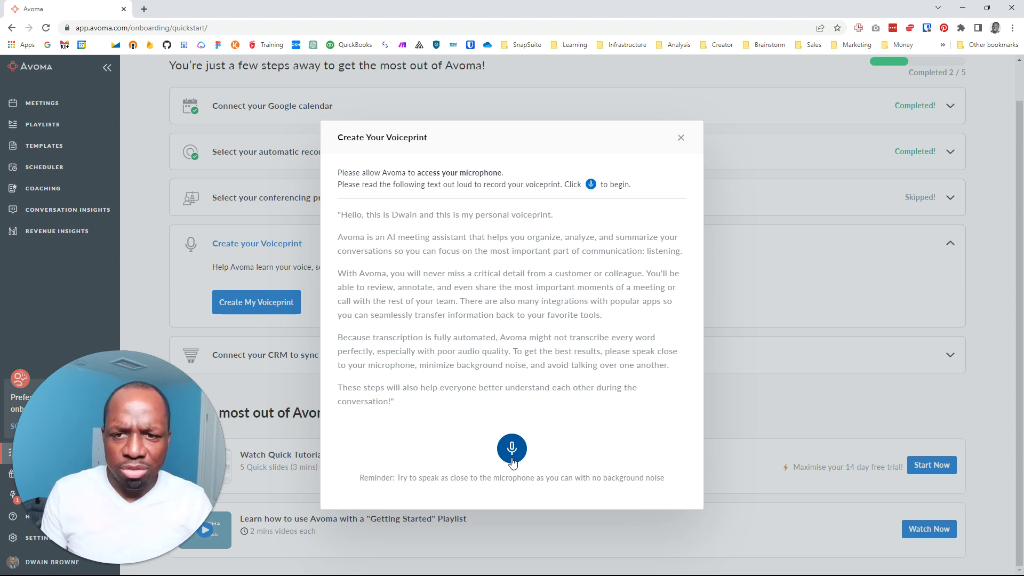
{"action": "left_click", "coordinate": [680, 140]}
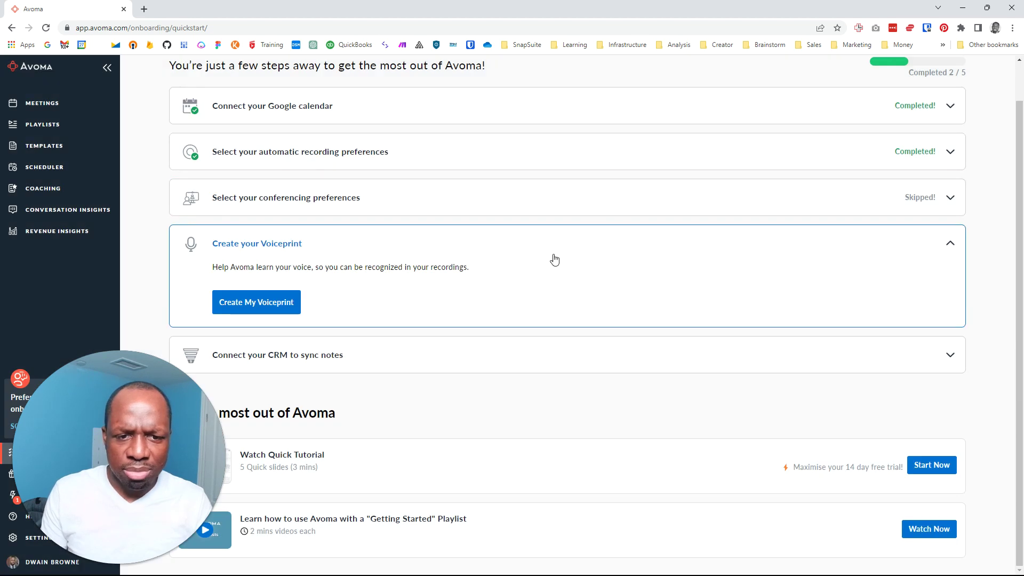
{"action": "left_click", "coordinate": [539, 353]}
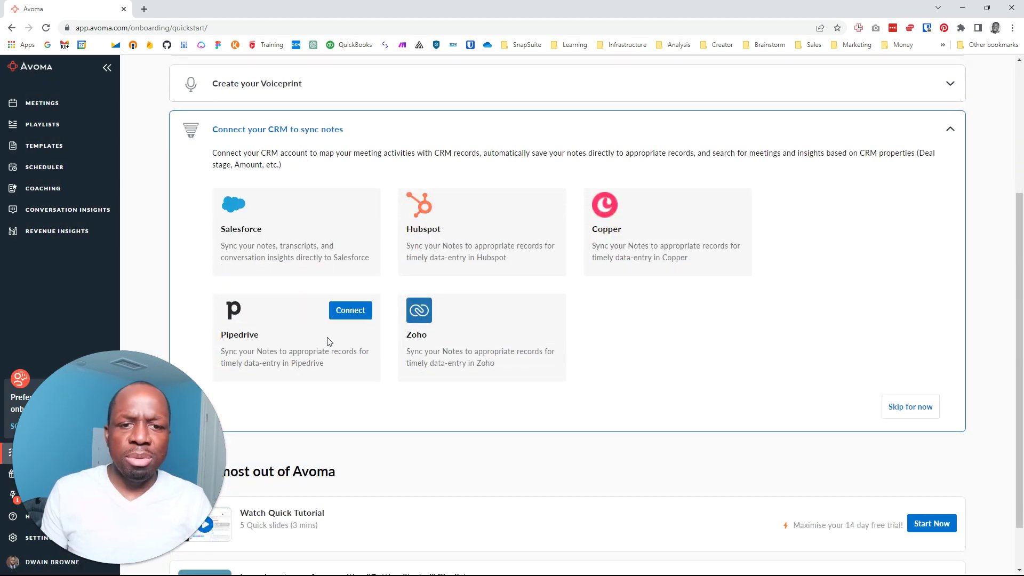
Connect Pipedrive by signing in and authorizing Avoma, then view the playlist library
{"action": "left_click", "coordinate": [350, 310]}
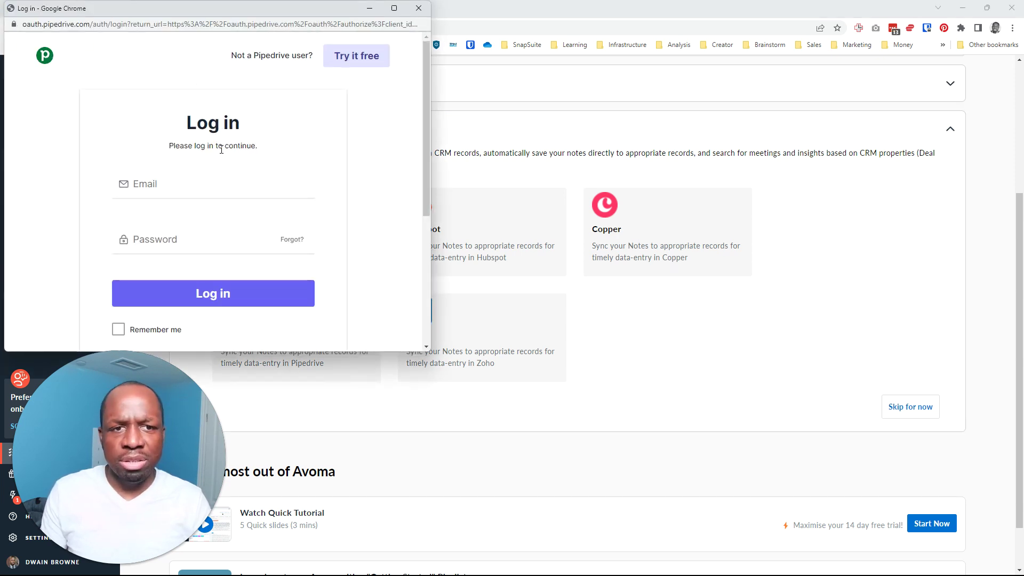
{"action": "left_click", "coordinate": [259, 295]}
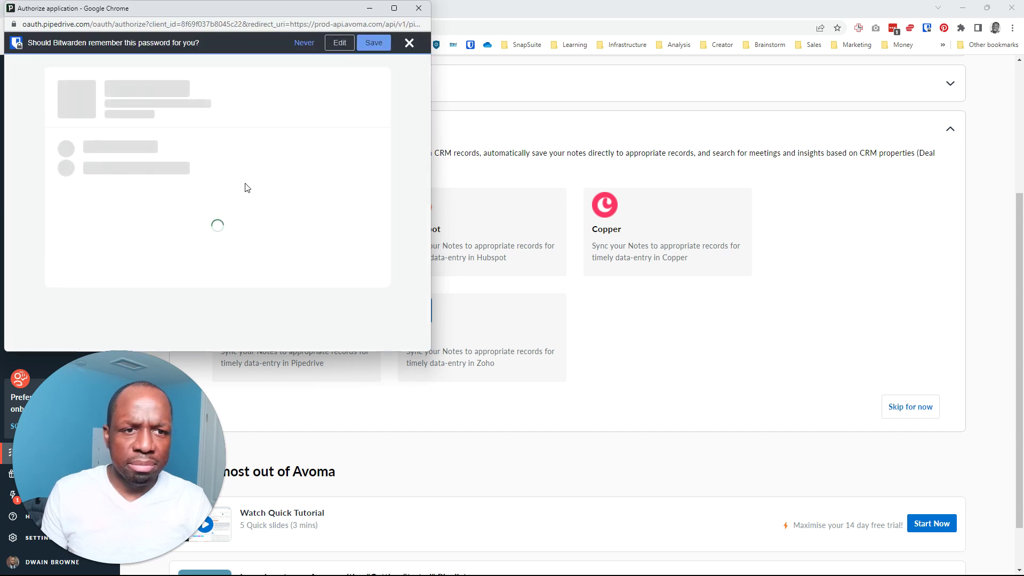
{"action": "scroll", "coordinate": [263, 202], "scroll_direction": "down", "scroll_amount": 10}
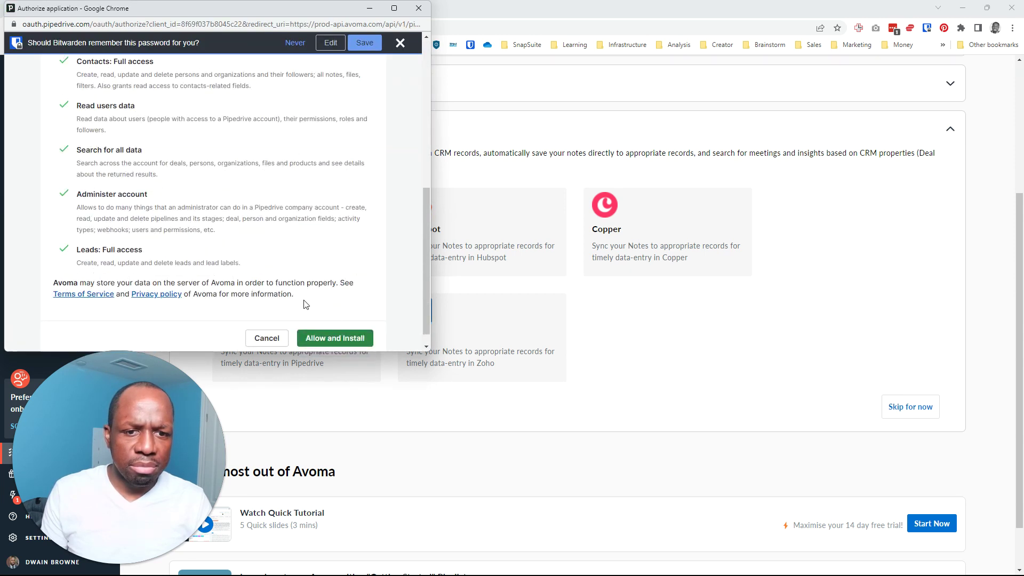
{"action": "left_click", "coordinate": [334, 338]}
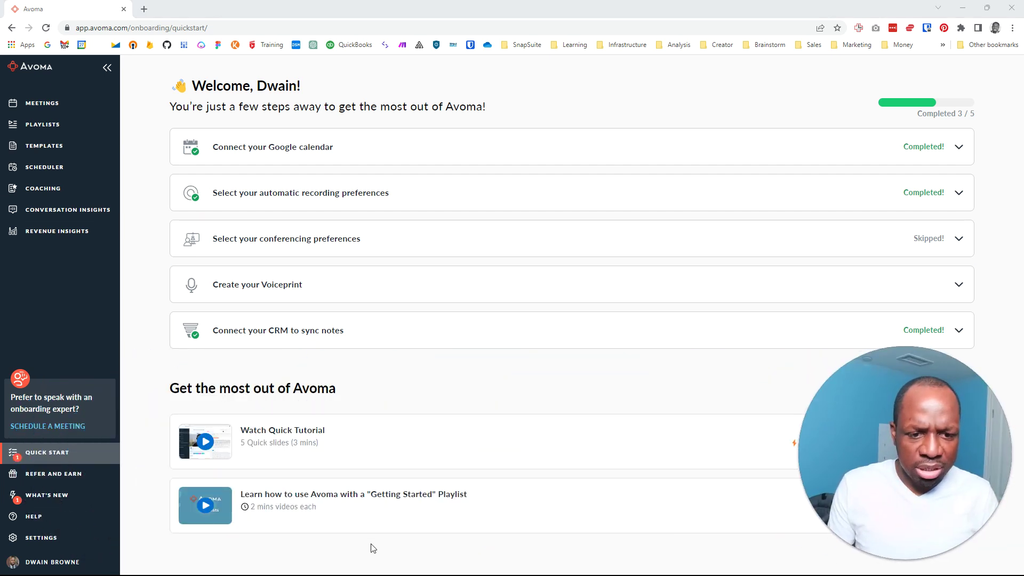
{"action": "left_click", "coordinate": [58, 129]}
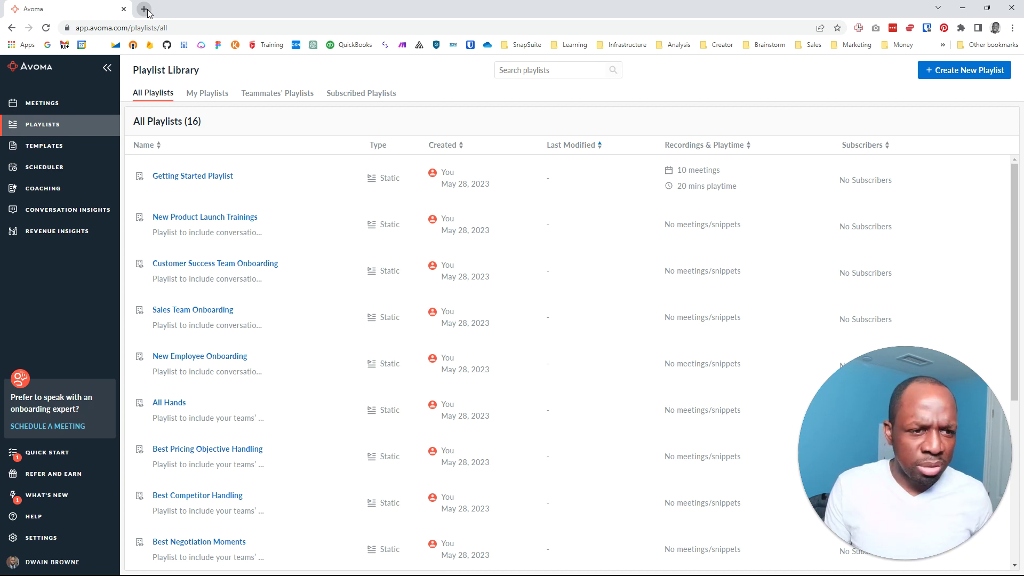
Open Google Calendar in a new tab and switch it to Week view
{"action": "left_click", "coordinate": [144, 9]}
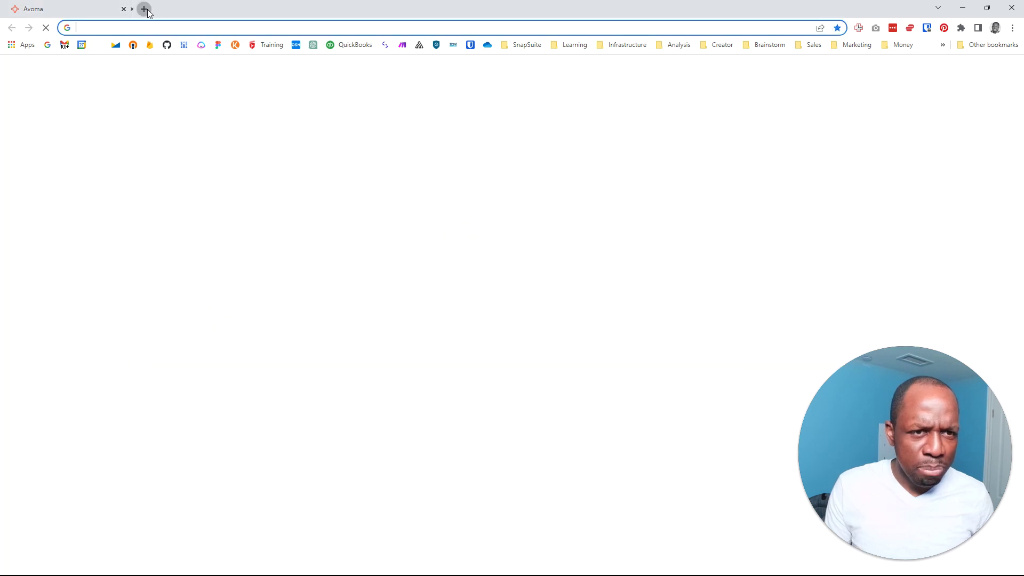
{"action": "left_click", "coordinate": [82, 46]}
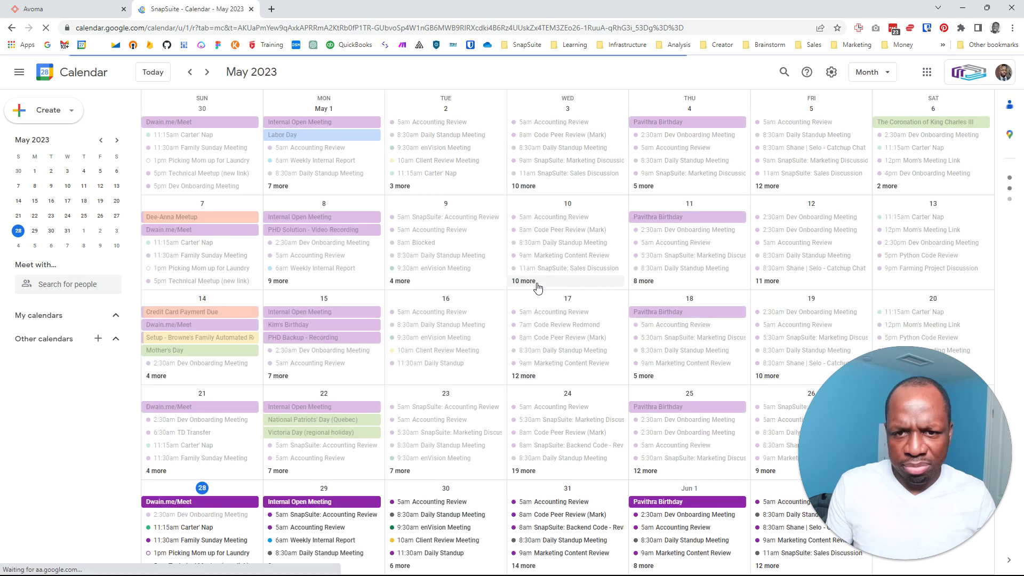
{"action": "left_click", "coordinate": [867, 72]}
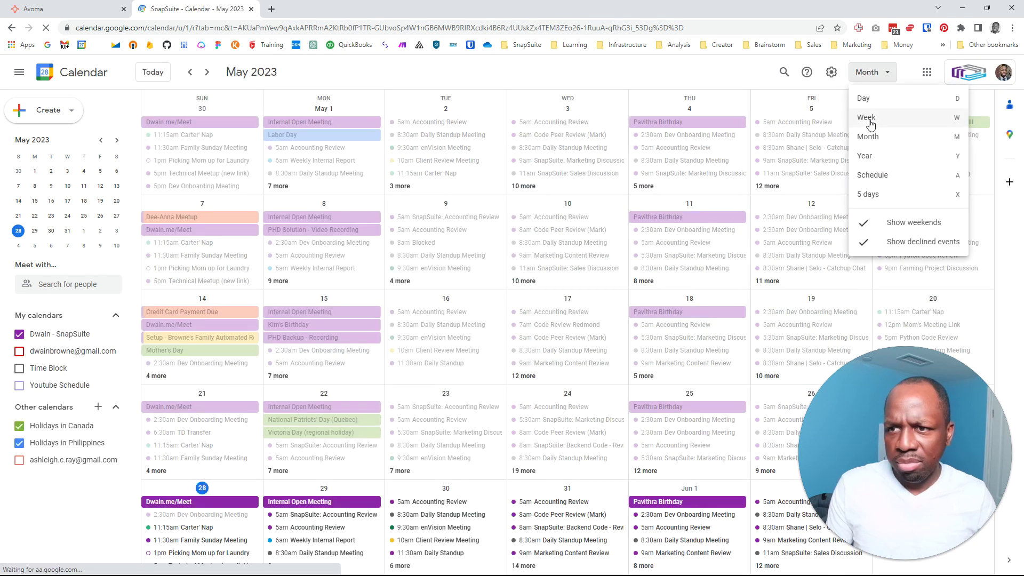
{"action": "left_click", "coordinate": [869, 118]}
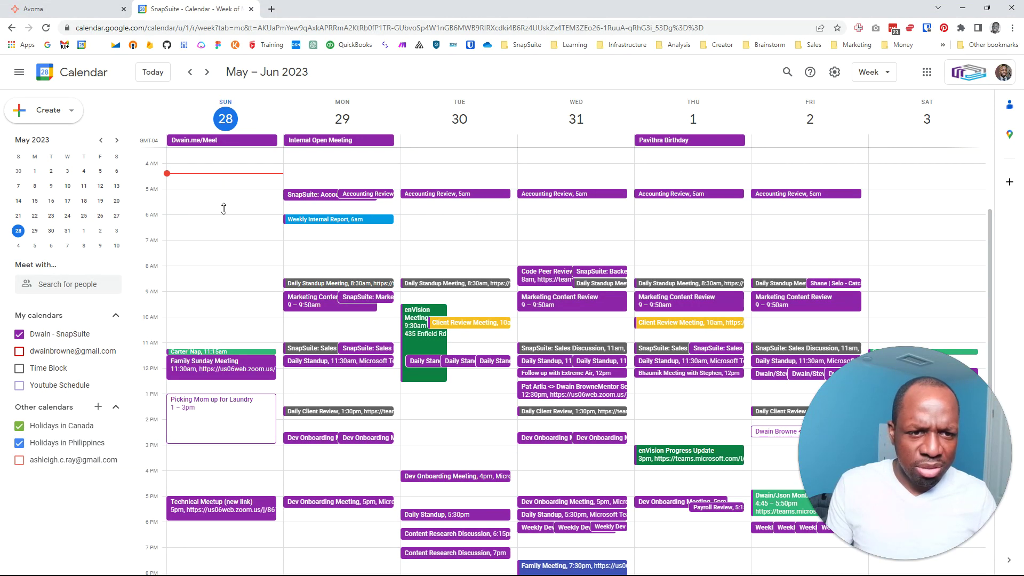
Create and save a 'Dwa' event at 4:30am Sunday, May 28, then return to Avoma
{"action": "key", "text": "c"}
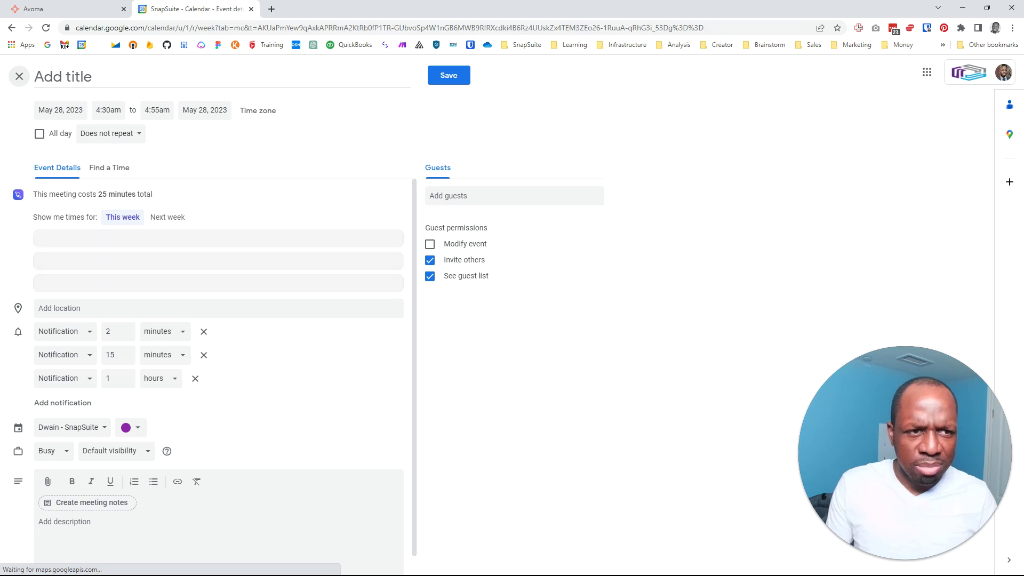
{"action": "key", "text": "Escape"}
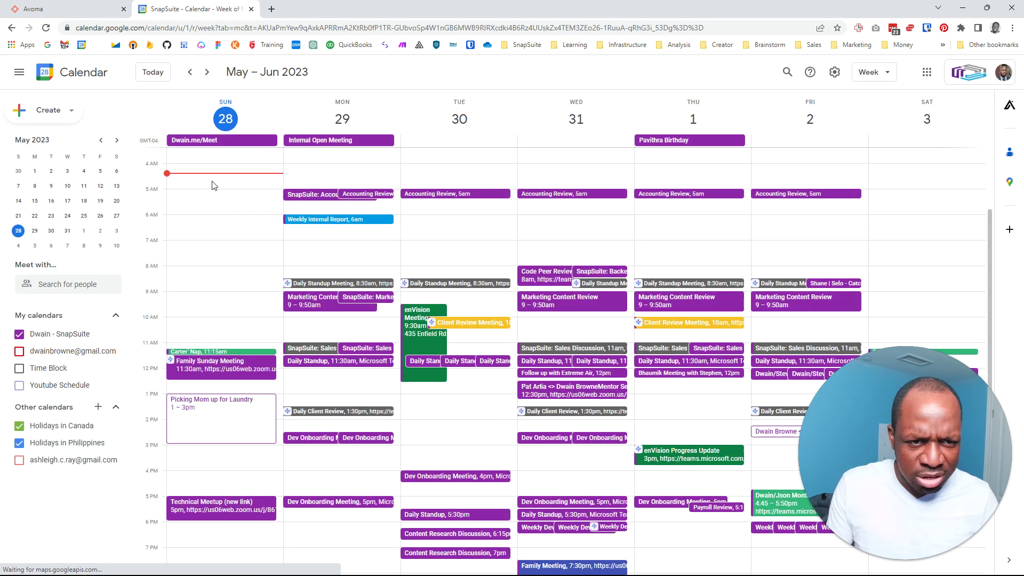
{"action": "left_click", "coordinate": [211, 184]}
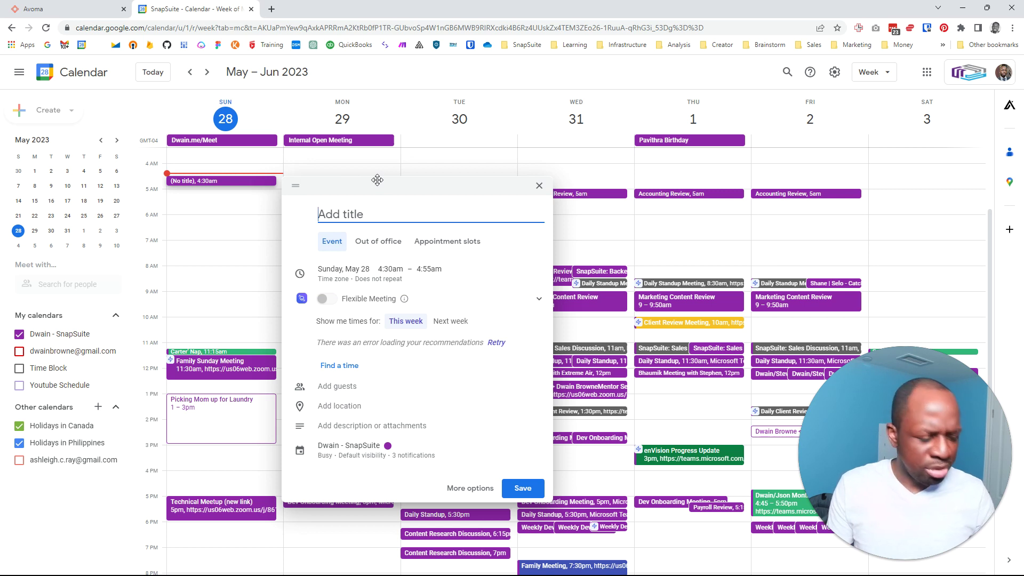
{"action": "key", "text": "super"}
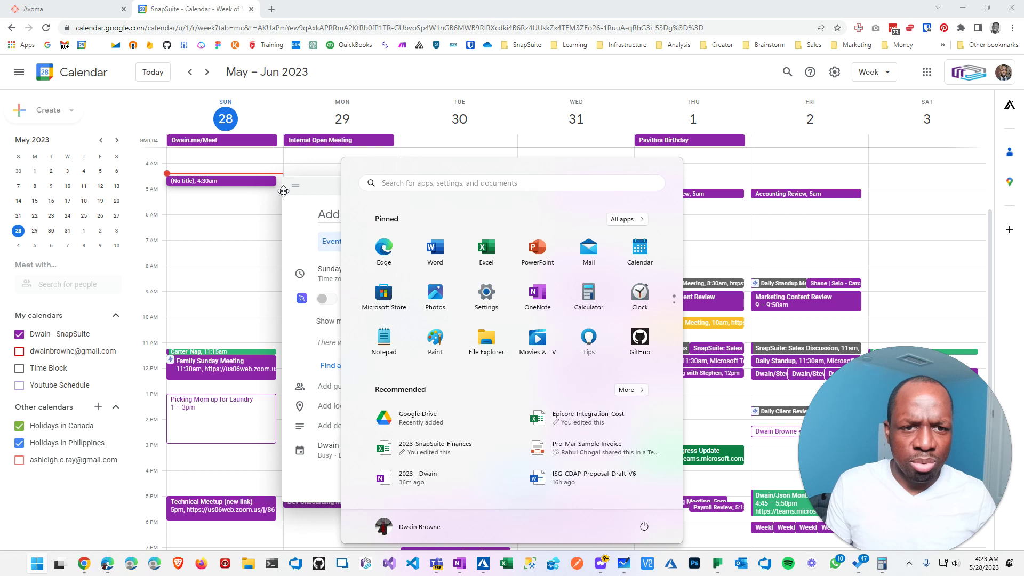
{"action": "left_click", "coordinate": [358, 210]}
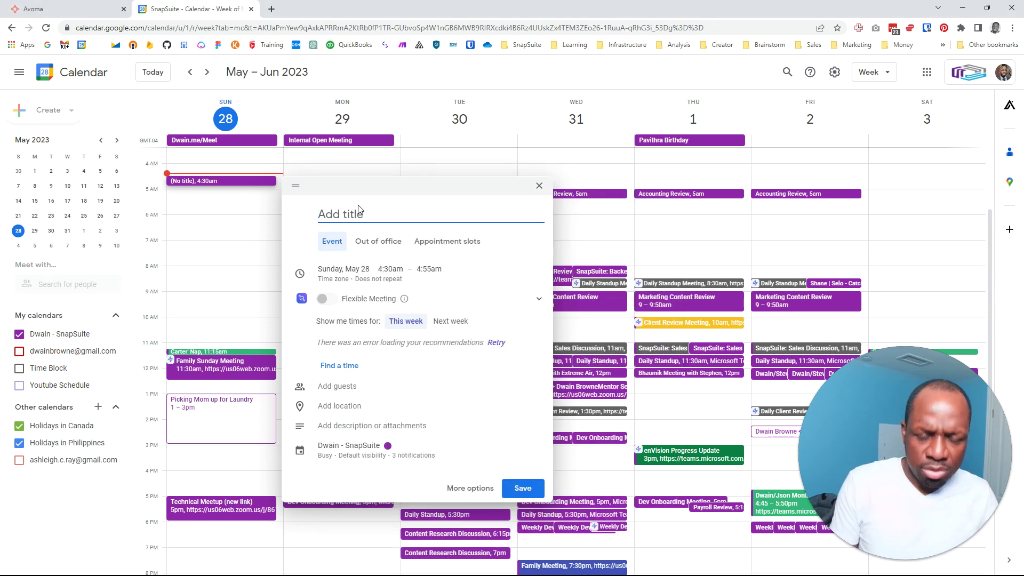
{"action": "type", "text": "Dwain Test Meeting"}
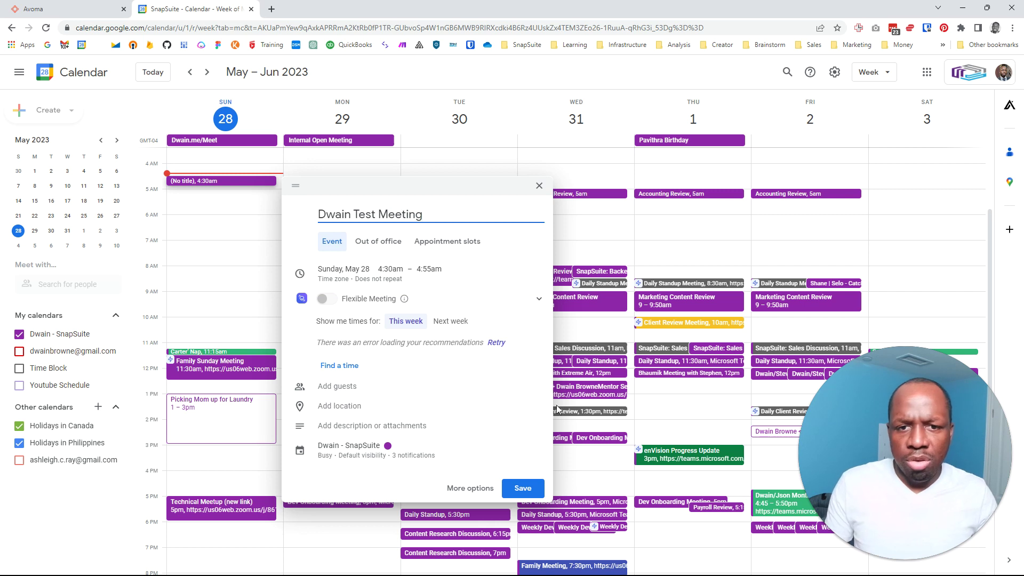
{"action": "left_click", "coordinate": [531, 489]}
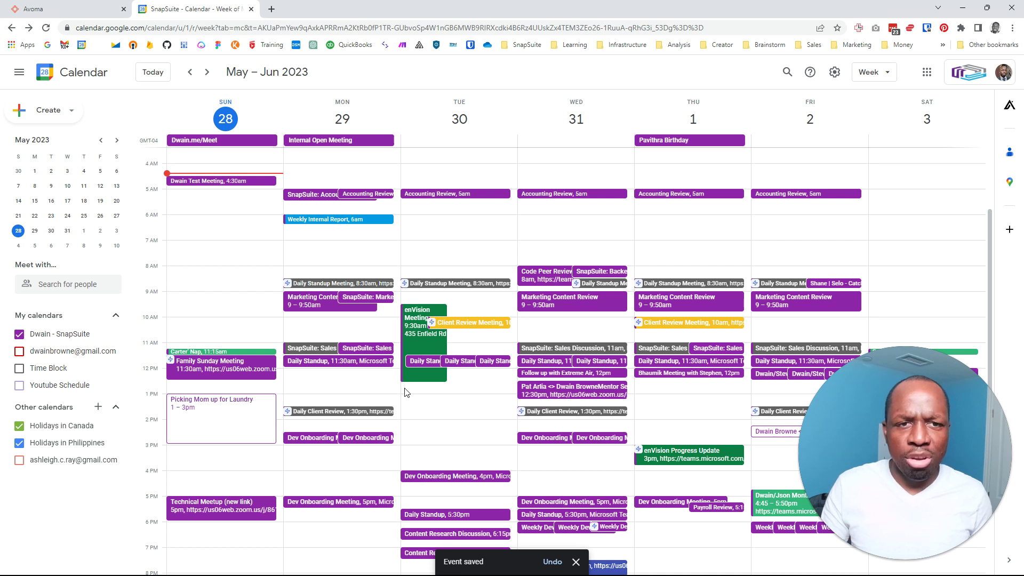
{"action": "left_click", "coordinate": [79, 9]}
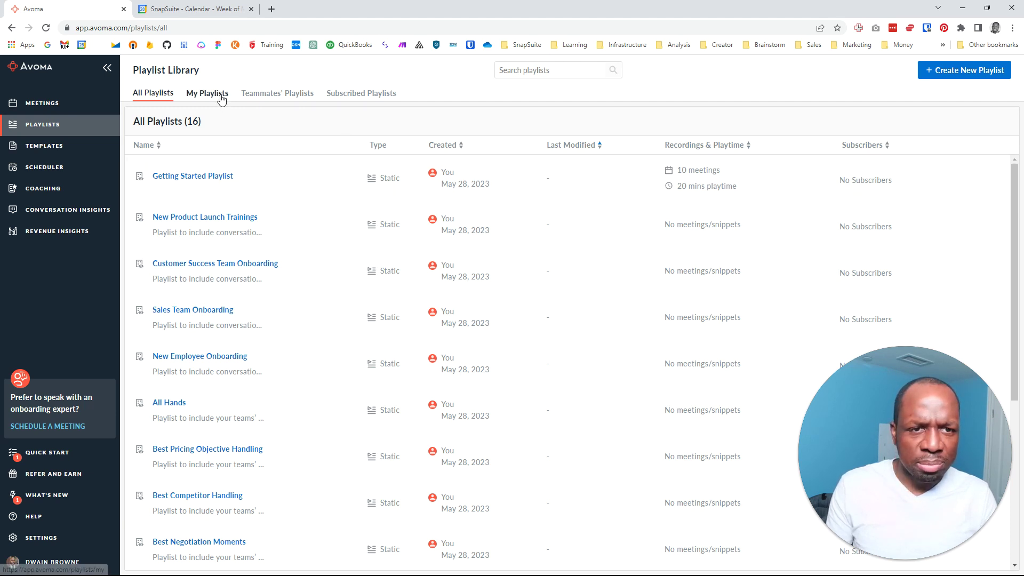
Open the Customer Success Team Onboarding and Best Demo Calls playlists, returning to the library each time
{"action": "mouse_move", "coordinate": [55, 155]}
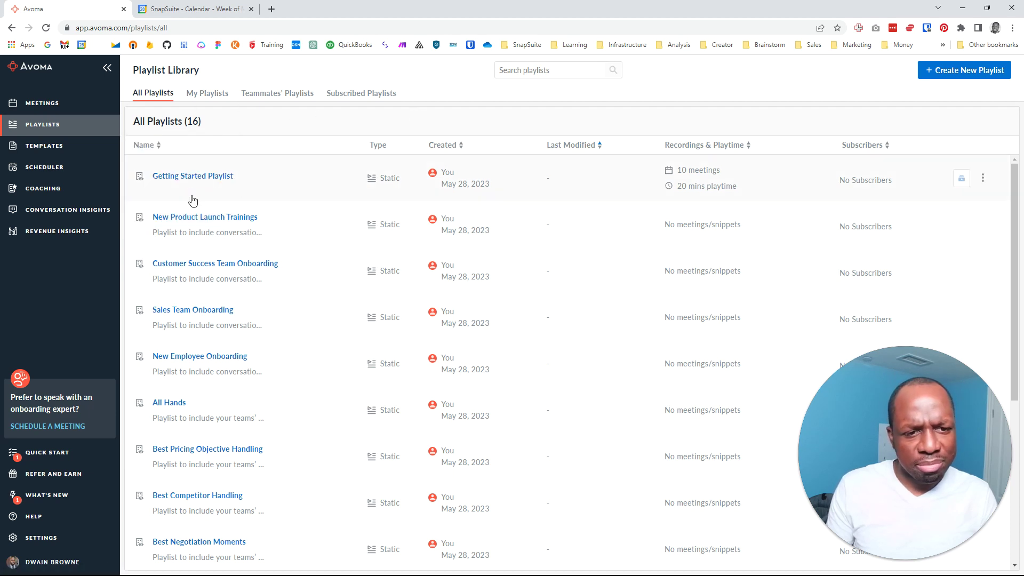
{"action": "left_click", "coordinate": [187, 265]}
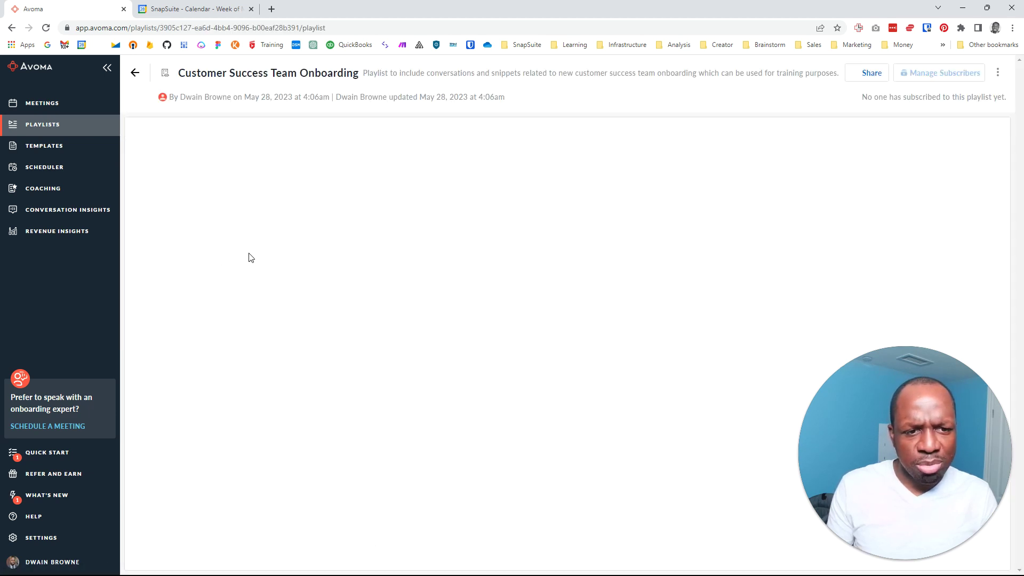
{"action": "left_click", "coordinate": [137, 74]}
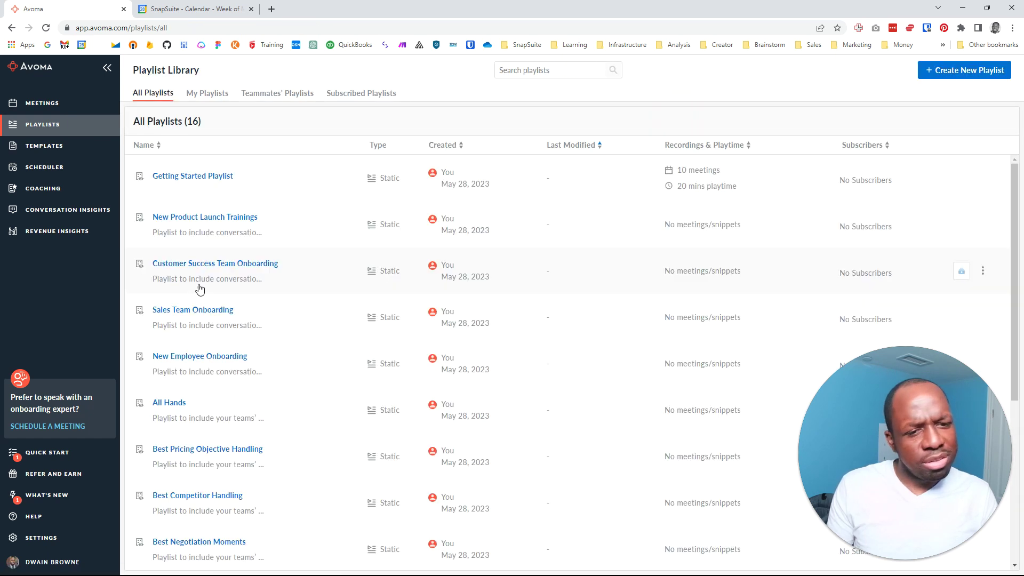
{"action": "scroll", "coordinate": [199, 291], "scroll_direction": "down", "scroll_amount": 3}
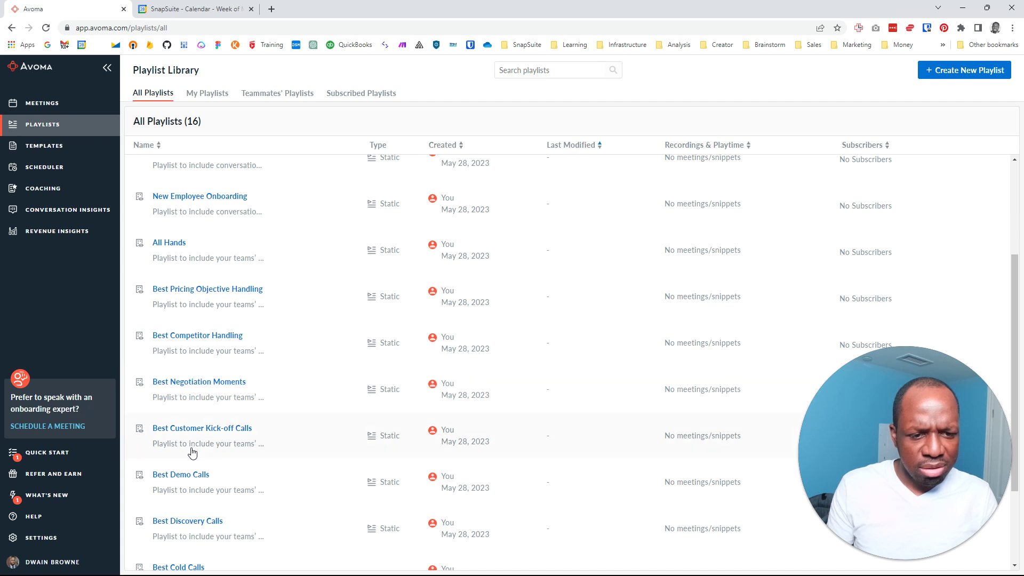
{"action": "left_click", "coordinate": [181, 475]}
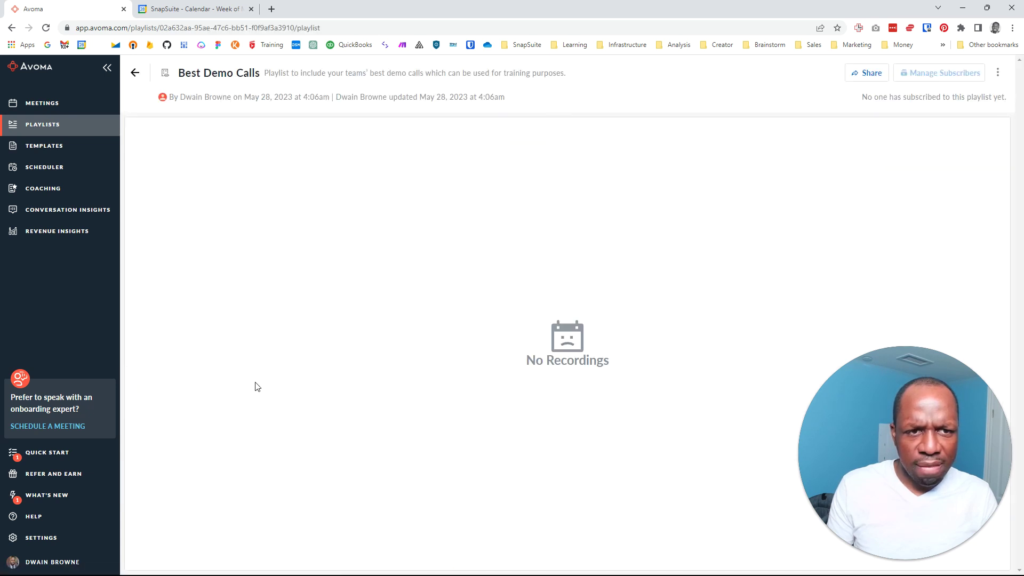
{"action": "left_click", "coordinate": [136, 76]}
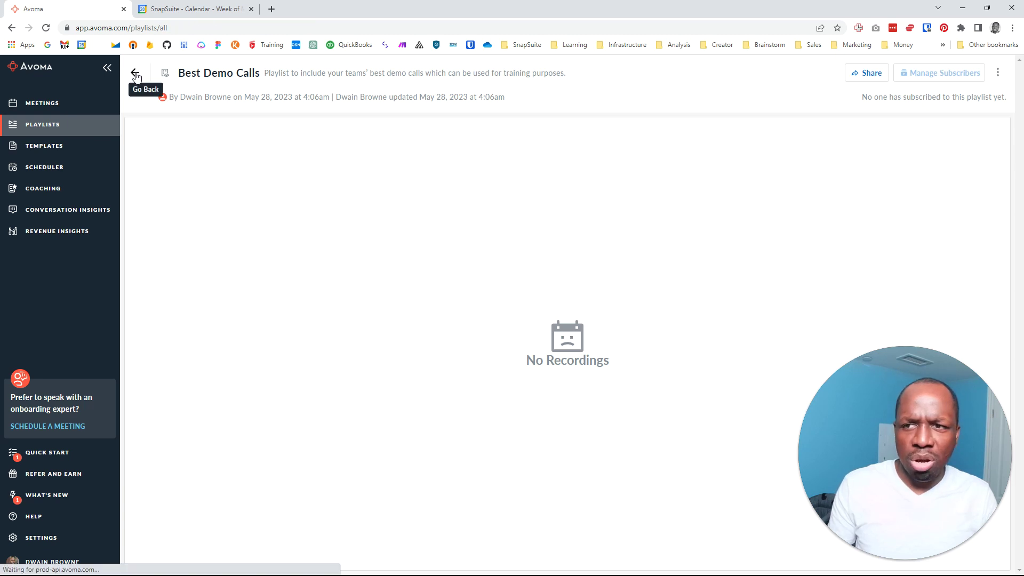
Copy the public booking link for the 30-minute 1:1 scheduling page
{"action": "left_click", "coordinate": [57, 171]}
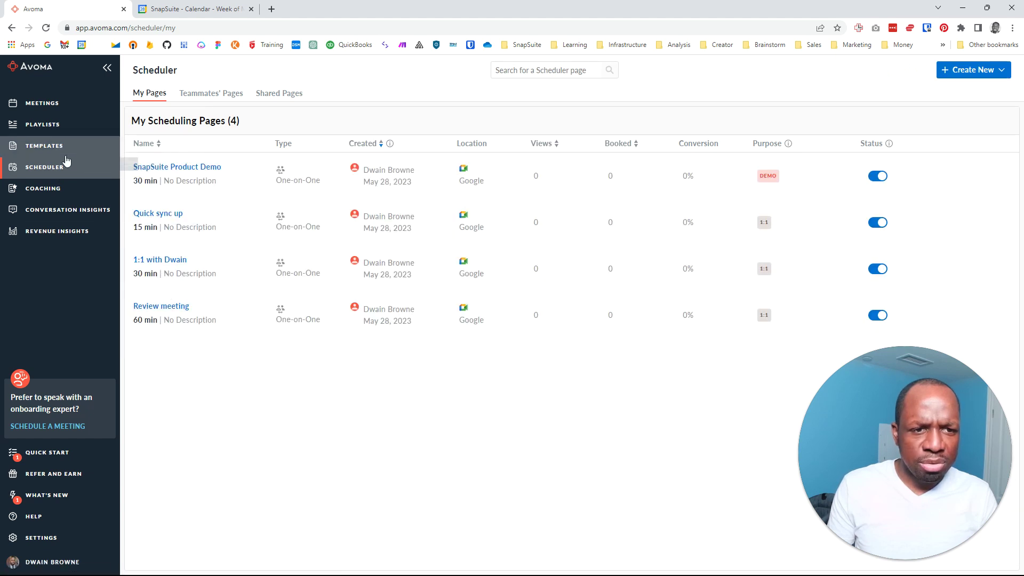
{"action": "mouse_move", "coordinate": [78, 171]}
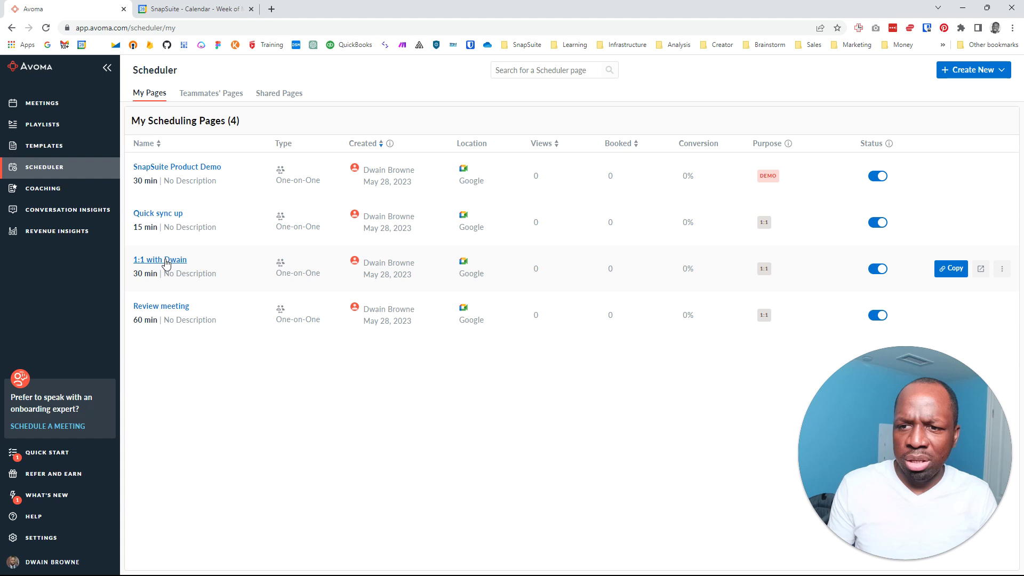
{"action": "left_click", "coordinate": [949, 271]}
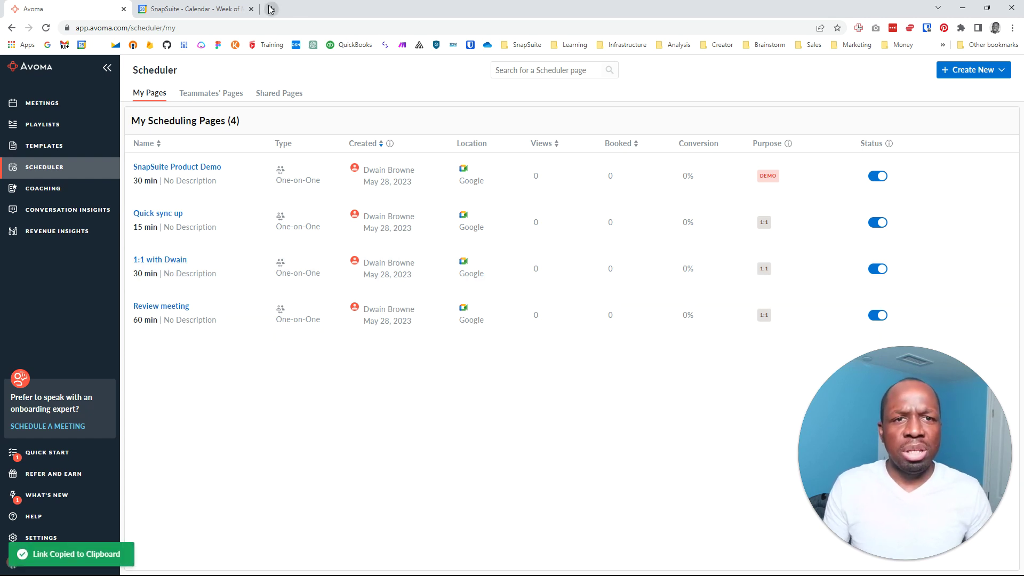
Paste the booking link into a new incognito window
{"action": "left_click", "coordinate": [1012, 28]}
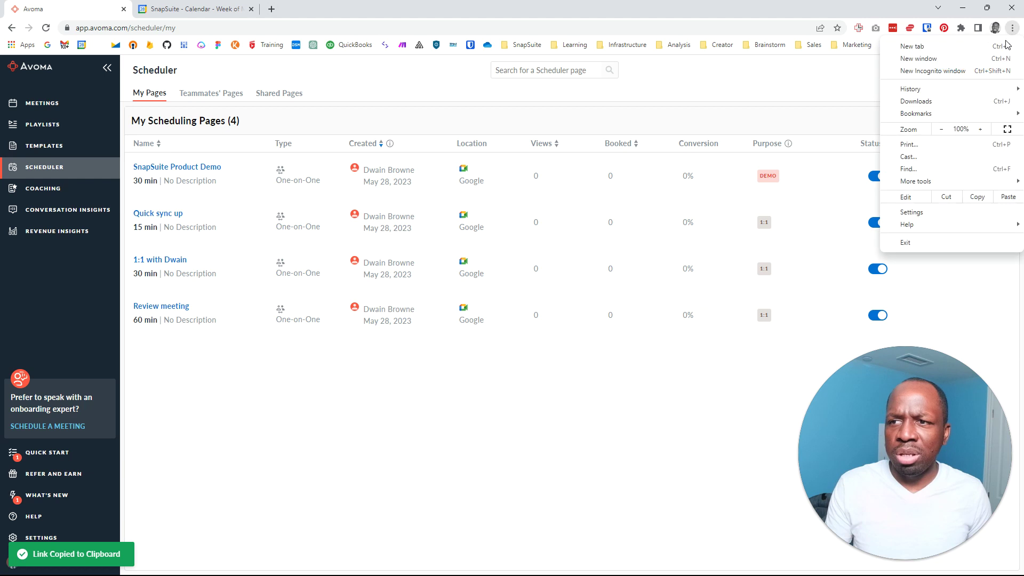
{"action": "left_click", "coordinate": [954, 71]}
{"action": "key", "text": "ctrl+v"}
Load the booking page, choose the 1:00 pm slot on May 30, and check June 1–2 availability
{"action": "key", "text": "Return"}
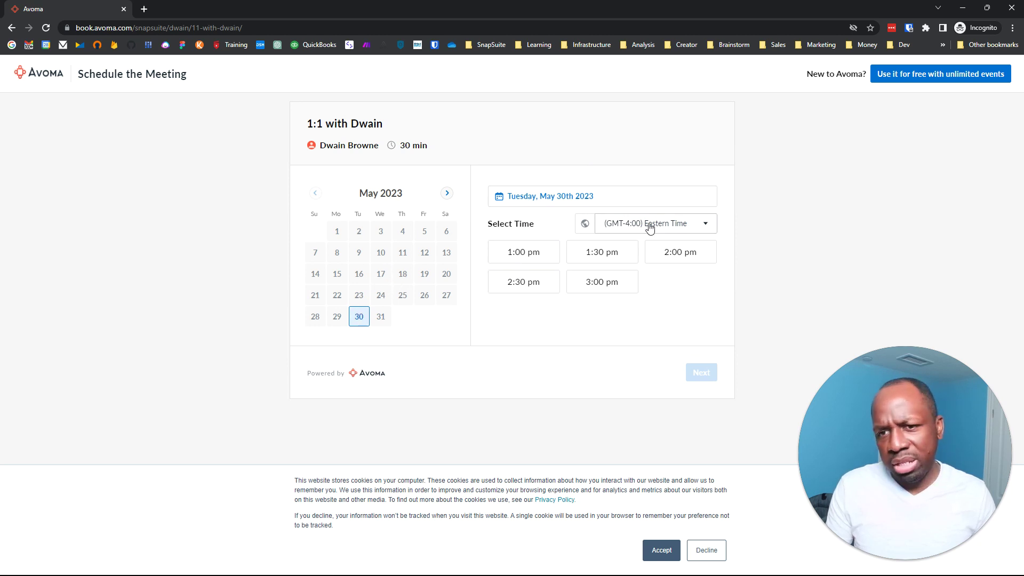
{"action": "left_click", "coordinate": [532, 256]}
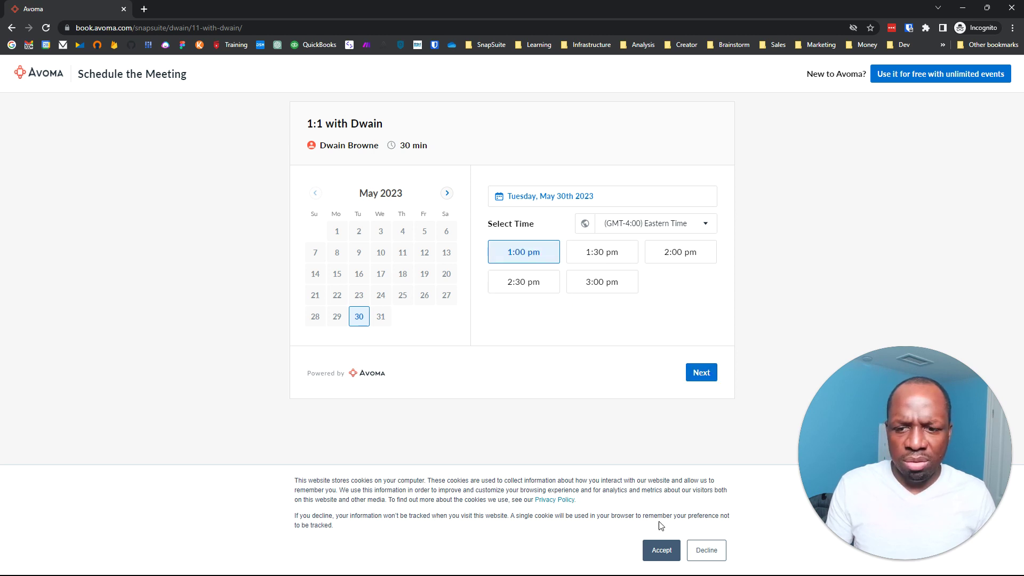
{"action": "left_click", "coordinate": [661, 550]}
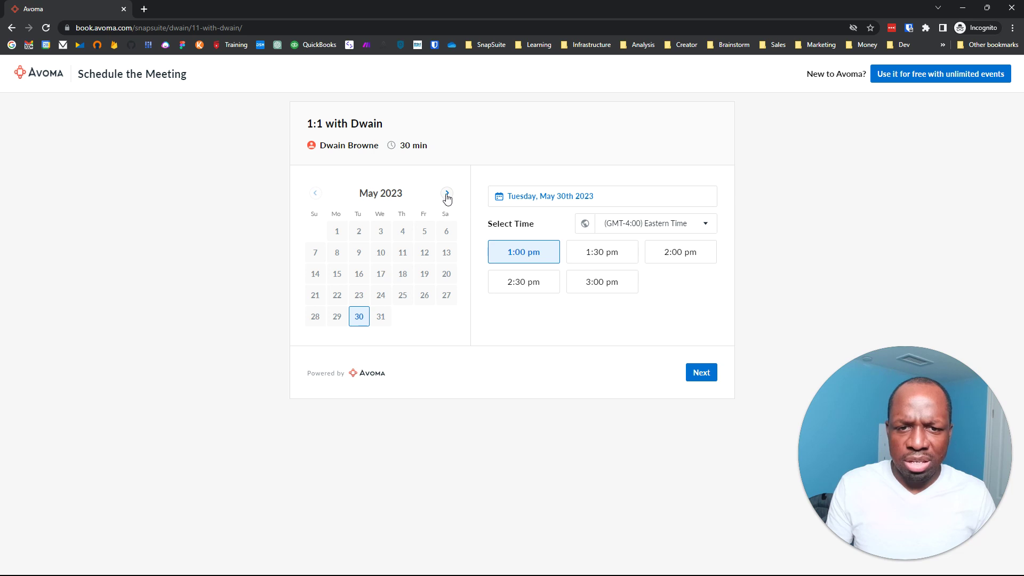
{"action": "left_click", "coordinate": [447, 195]}
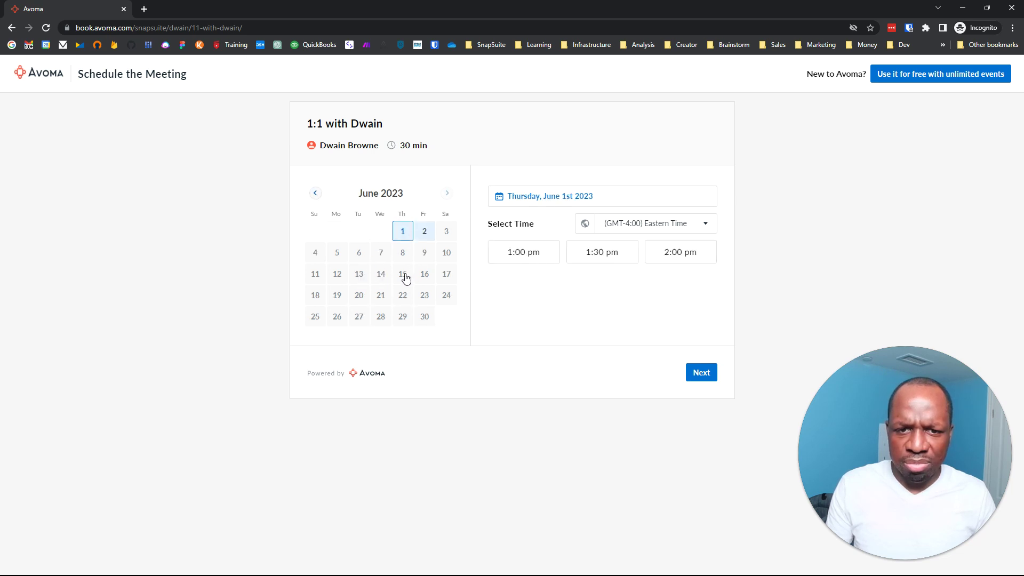
{"action": "left_click", "coordinate": [425, 232]}
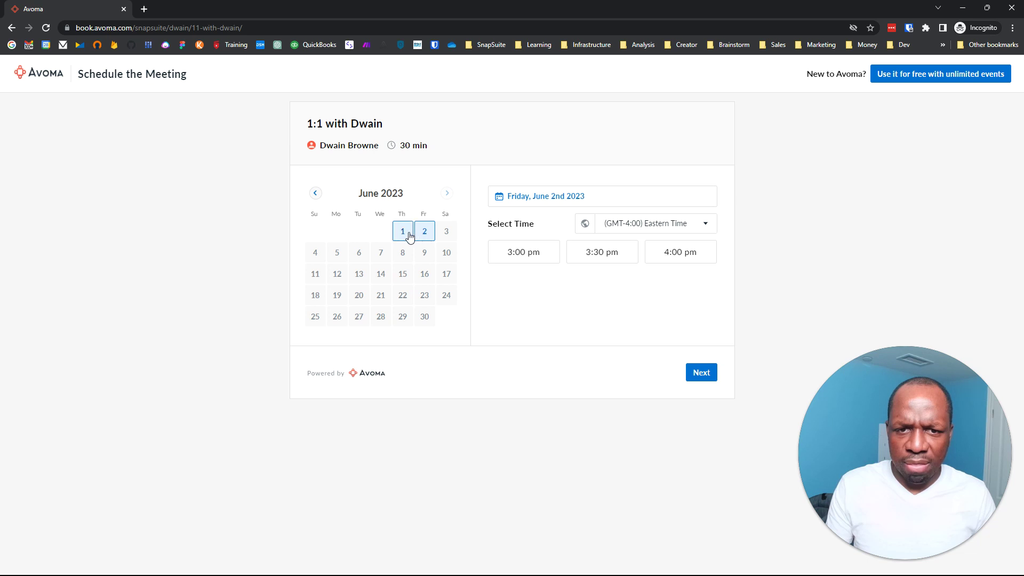
{"action": "left_click", "coordinate": [409, 236]}
{"action": "left_click", "coordinate": [313, 194]}
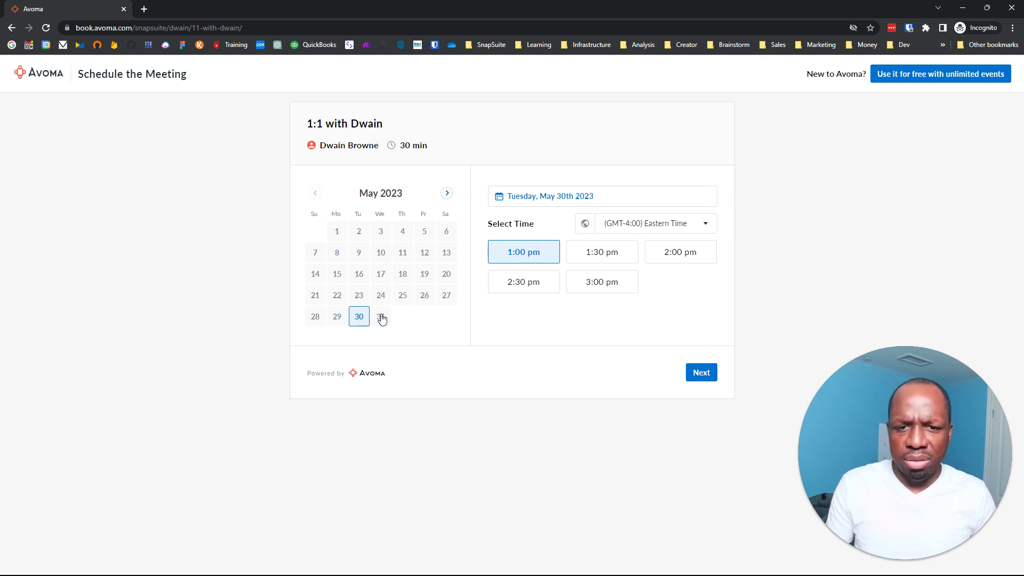
Book with name 'TEst Meeting' and an email, retry after the error, then close the window
{"action": "left_click", "coordinate": [698, 373]}
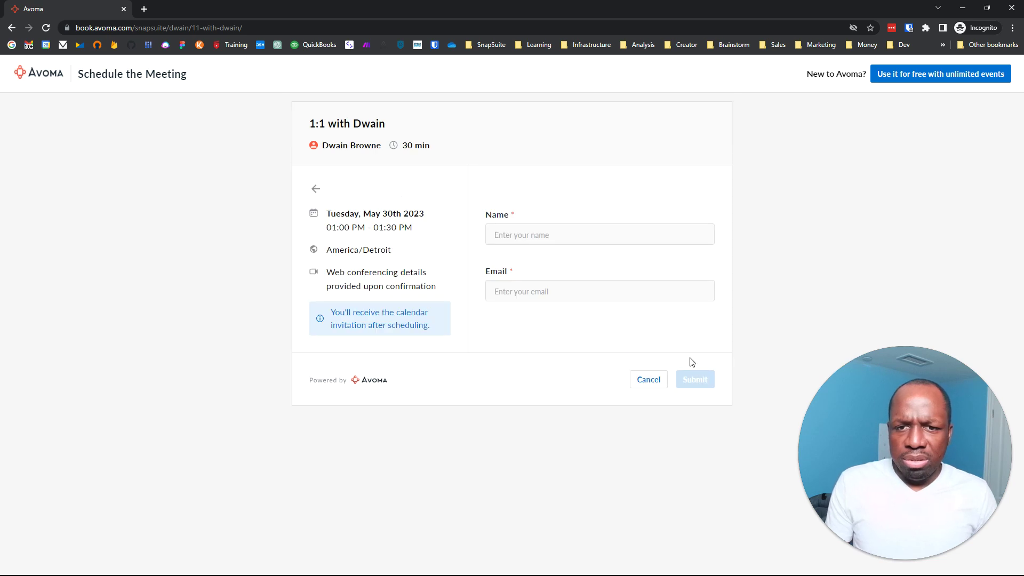
{"action": "left_click", "coordinate": [536, 229]}
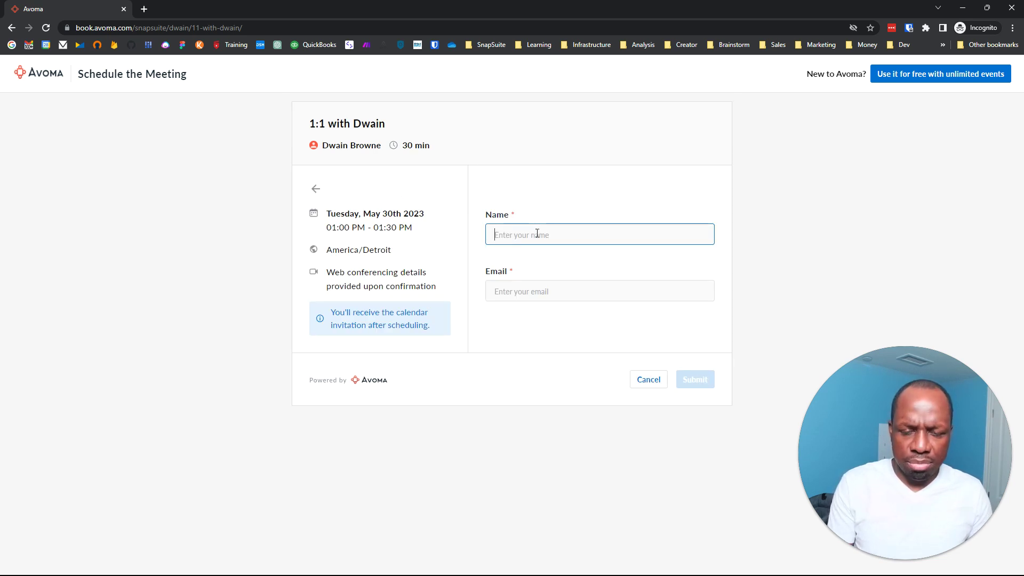
{"action": "type", "text": "TEs"}
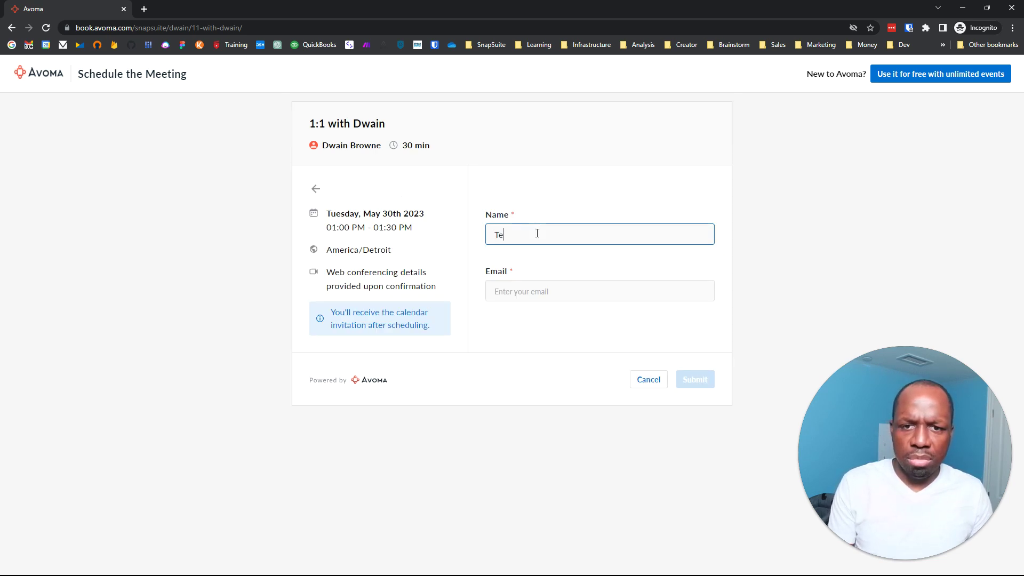
{"action": "type", "text": "t Meeting"}
{"action": "key", "text": "Tab"}
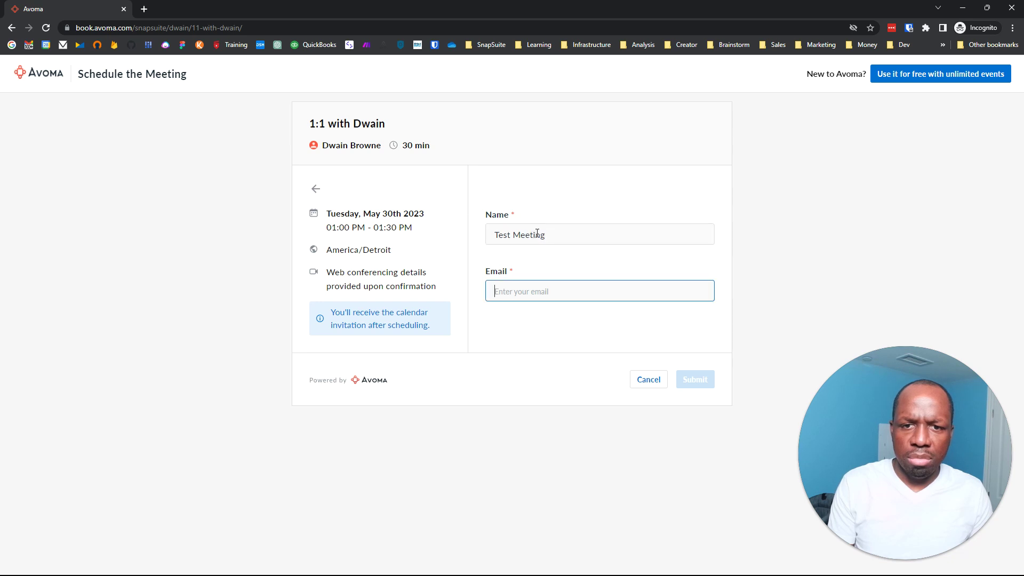
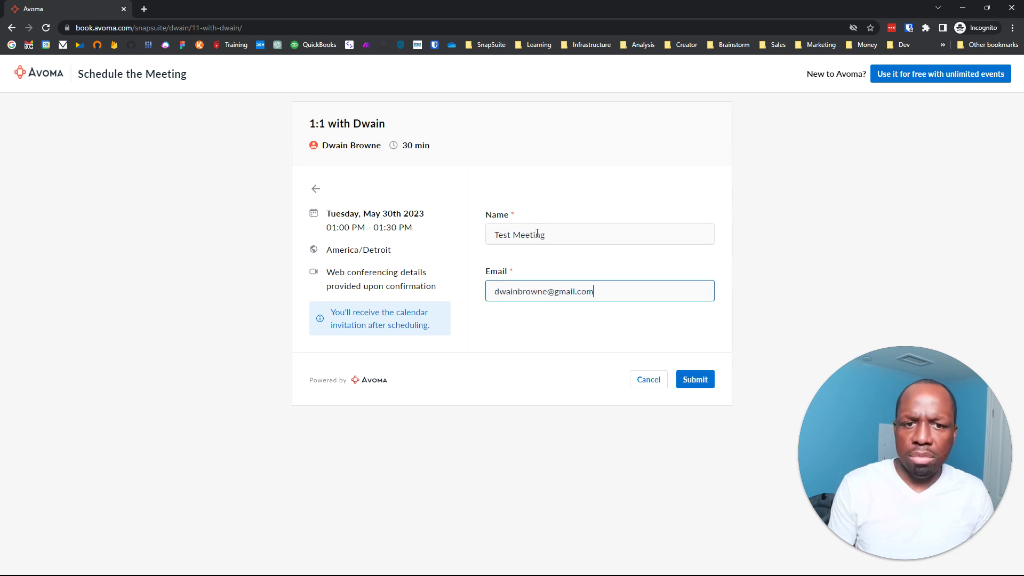
{"action": "left_click", "coordinate": [695, 378]}
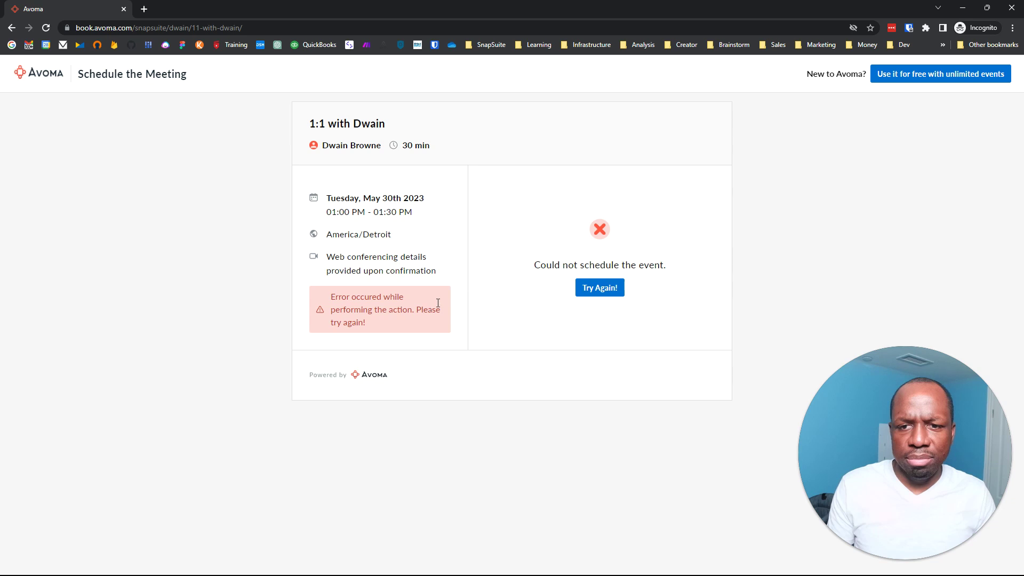
{"action": "left_click", "coordinate": [601, 289]}
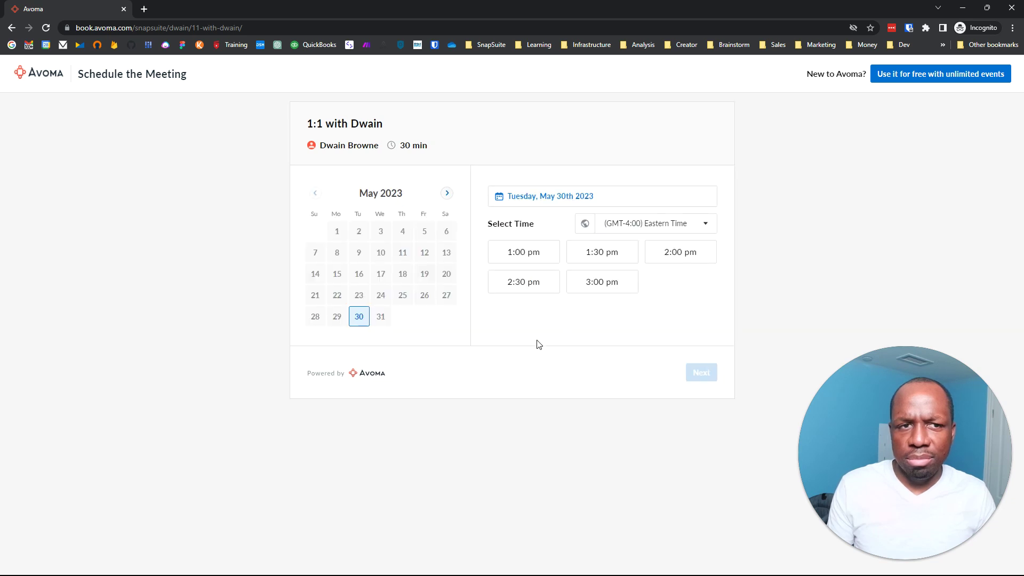
{"action": "left_click", "coordinate": [124, 9]}
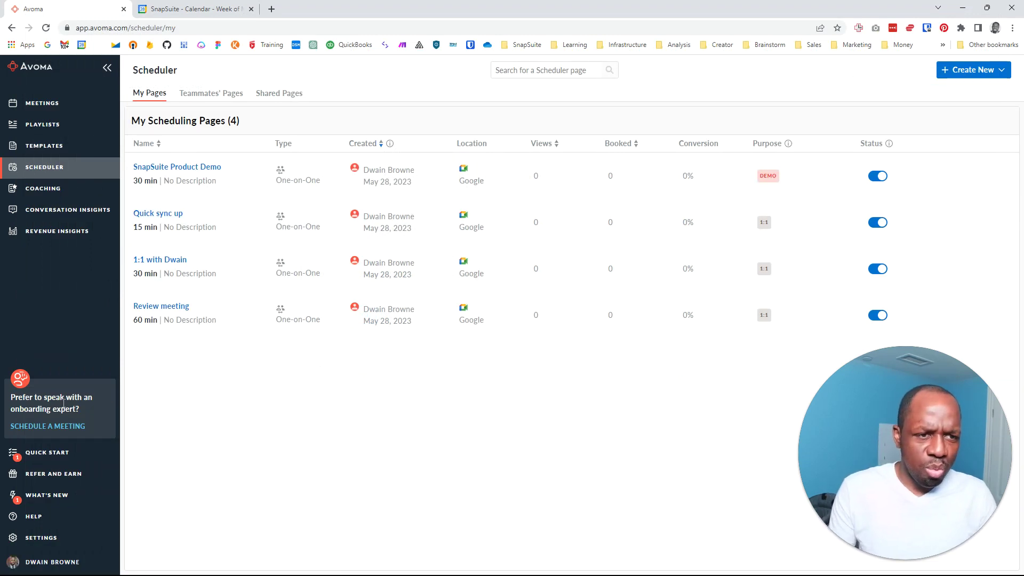
Step through the Coaching, Conversation Insights and Revenue Insights pages, ending on My Meetings
{"action": "left_click", "coordinate": [53, 193]}
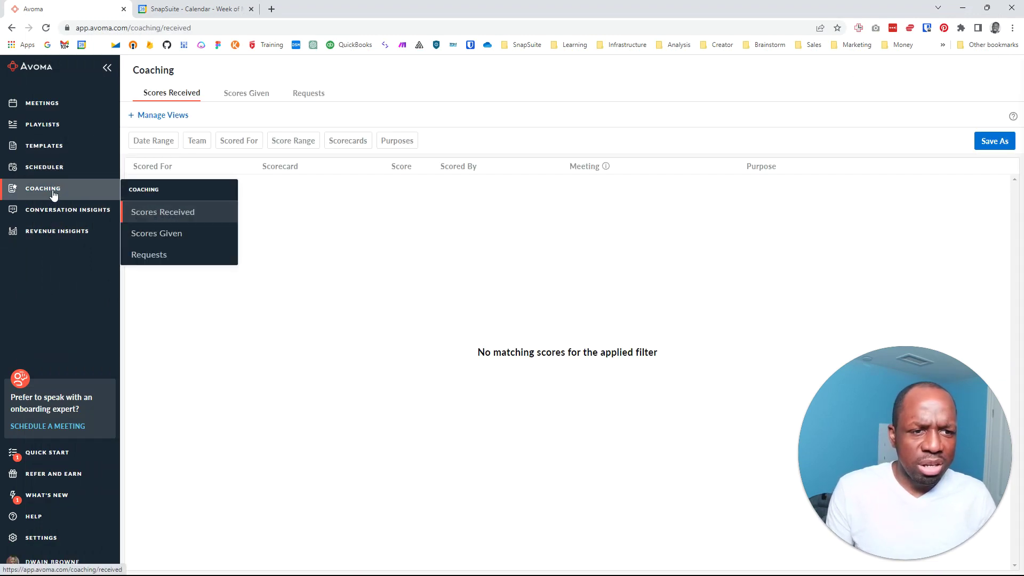
{"action": "left_click", "coordinate": [53, 209]}
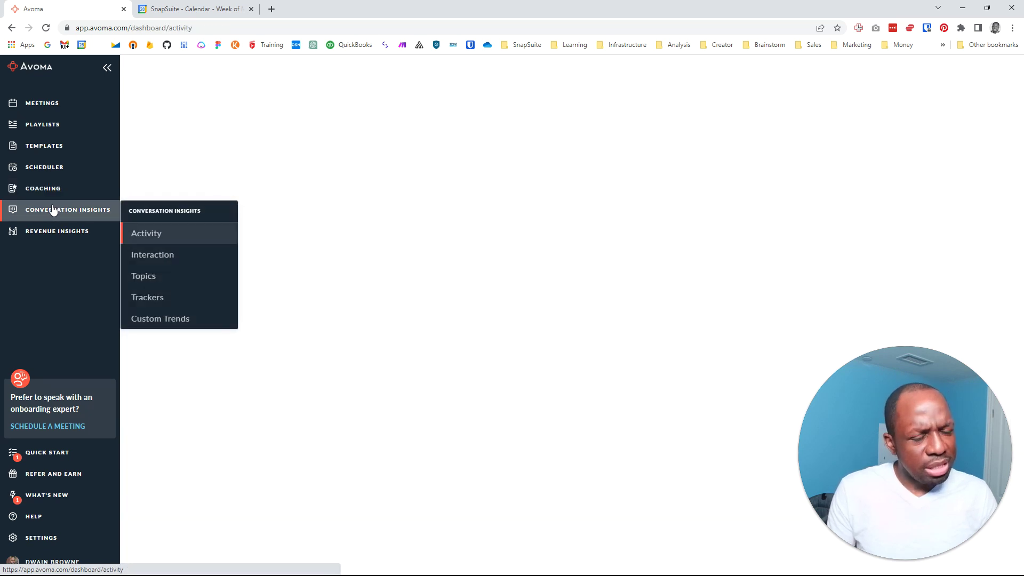
{"action": "left_click", "coordinate": [53, 234]}
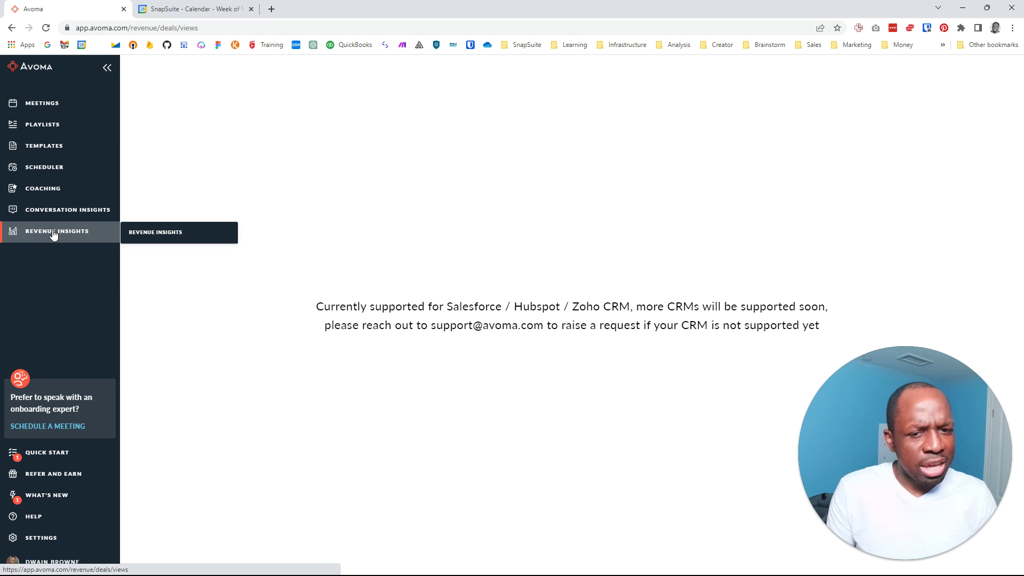
{"action": "left_click", "coordinate": [56, 105]}
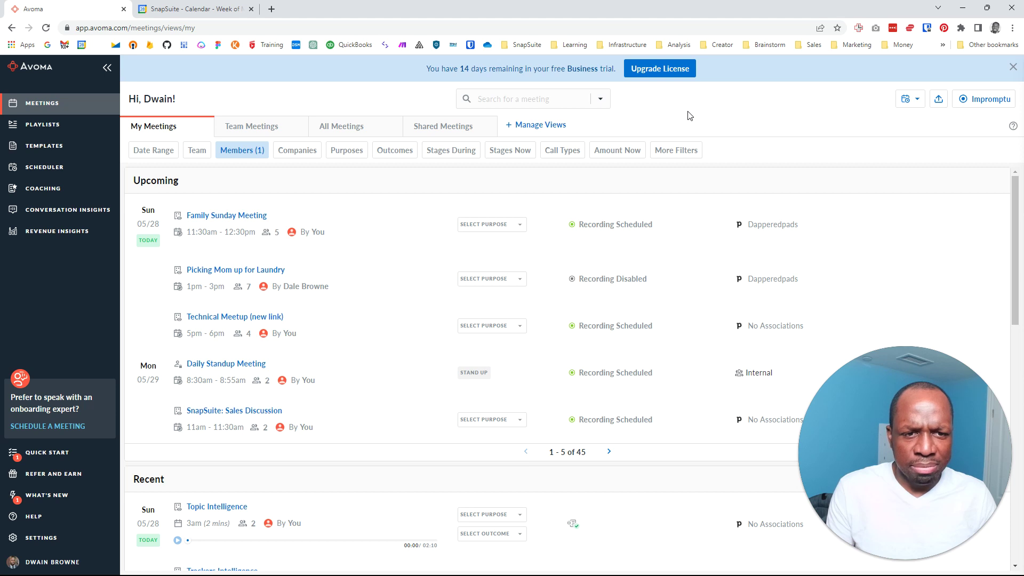
Play the Topic Intelligence recording, lower the volume, then pause it
{"action": "left_click", "coordinate": [204, 217]}
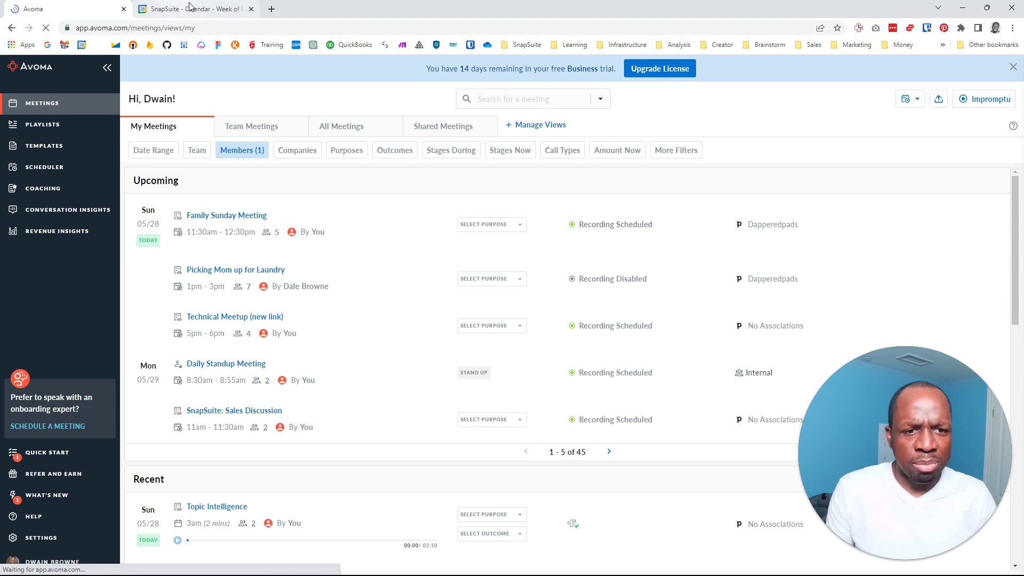
{"action": "mouse_move", "coordinate": [191, 7]}
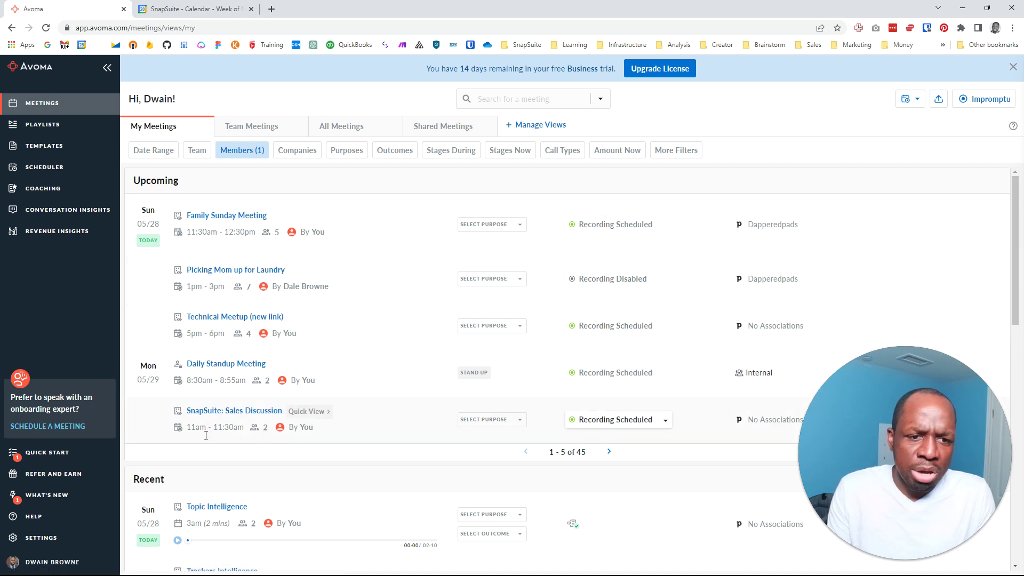
{"action": "scroll", "coordinate": [212, 264], "scroll_direction": "down", "scroll_amount": 5}
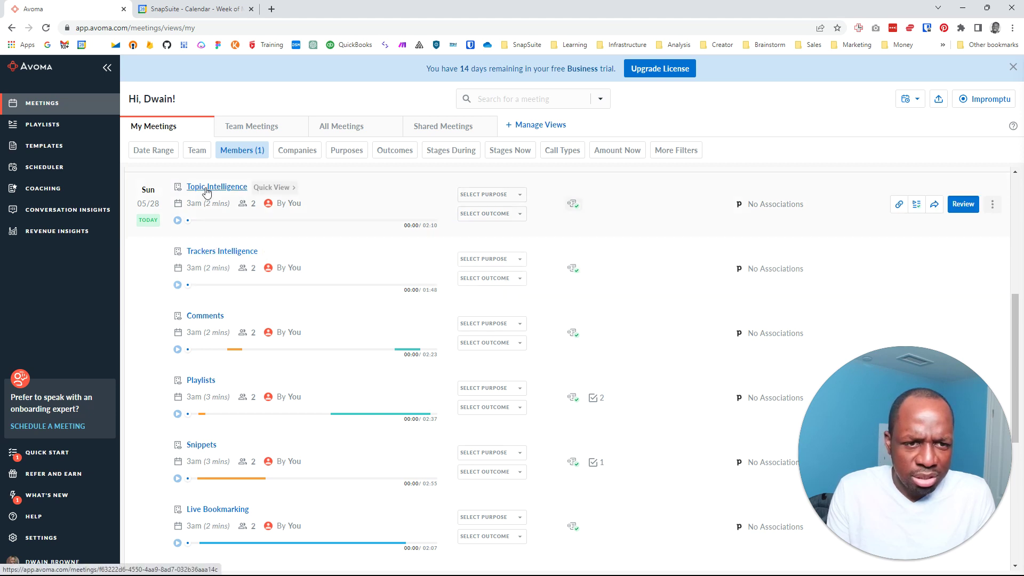
{"action": "left_click", "coordinate": [178, 221]}
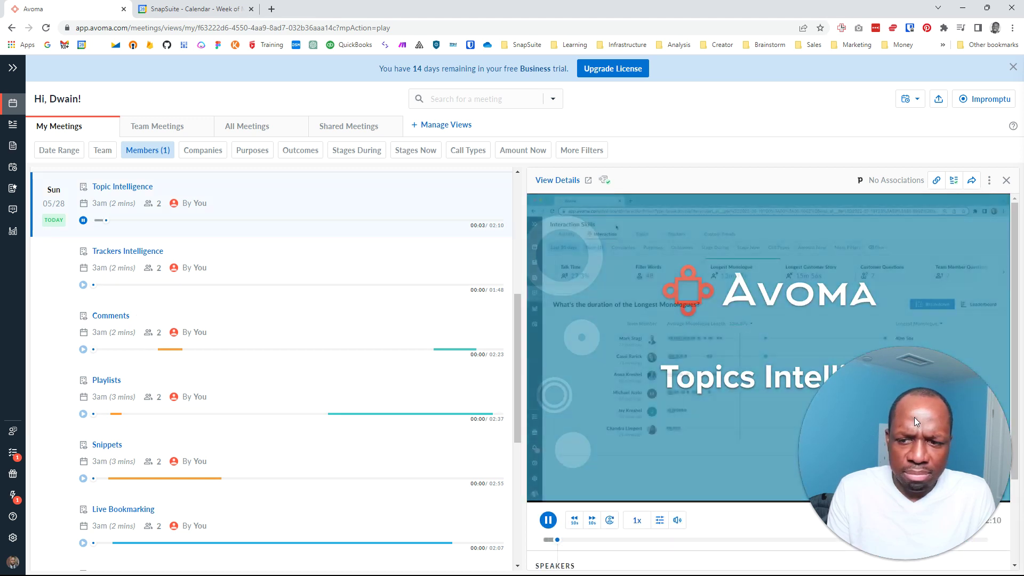
{"action": "left_click_drag", "start_coordinate": [895, 415], "coordinate": [143, 447]}
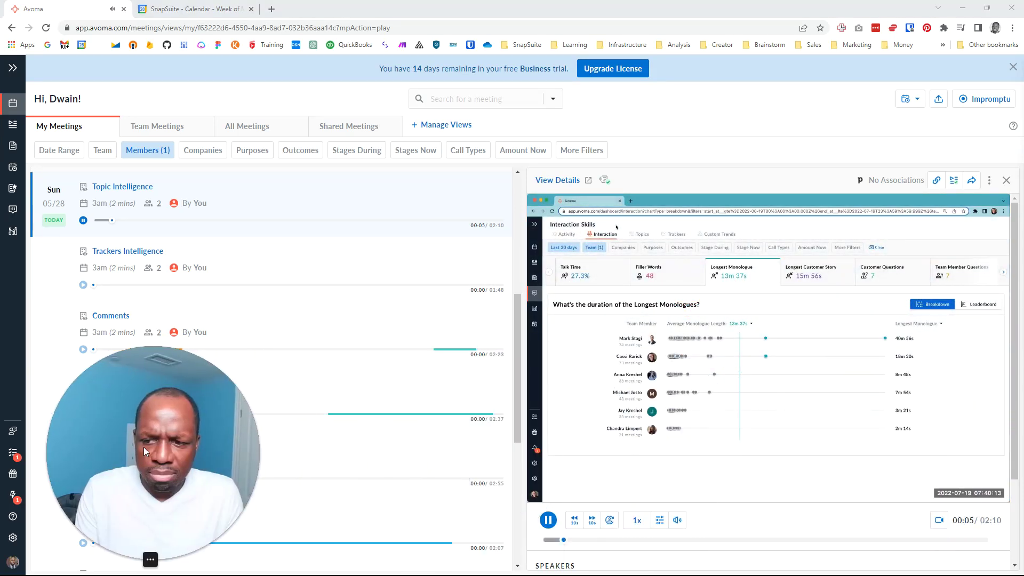
{"action": "key", "text": "XF86AudioLowerVolume"}
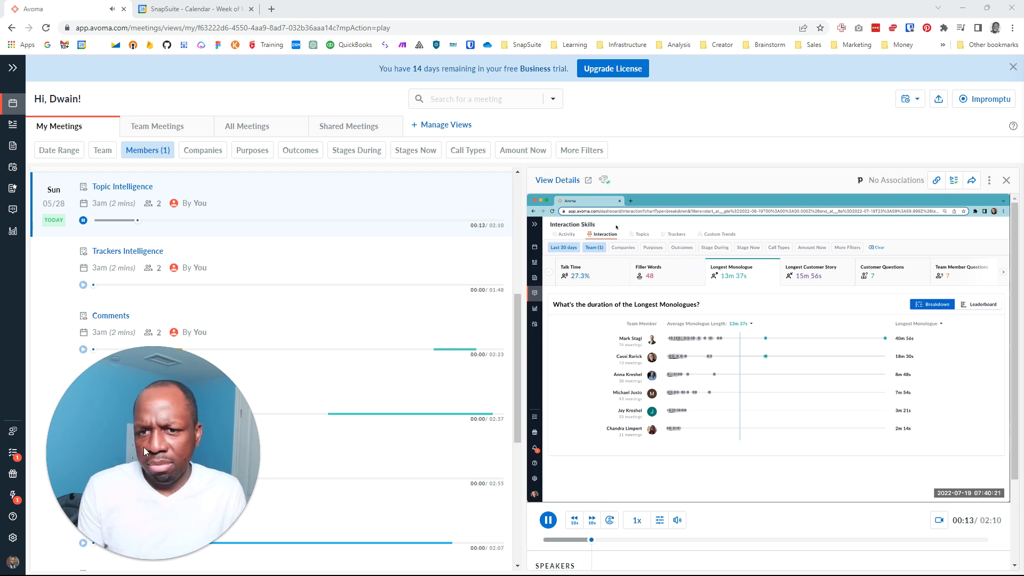
{"action": "mouse_move", "coordinate": [943, 423]}
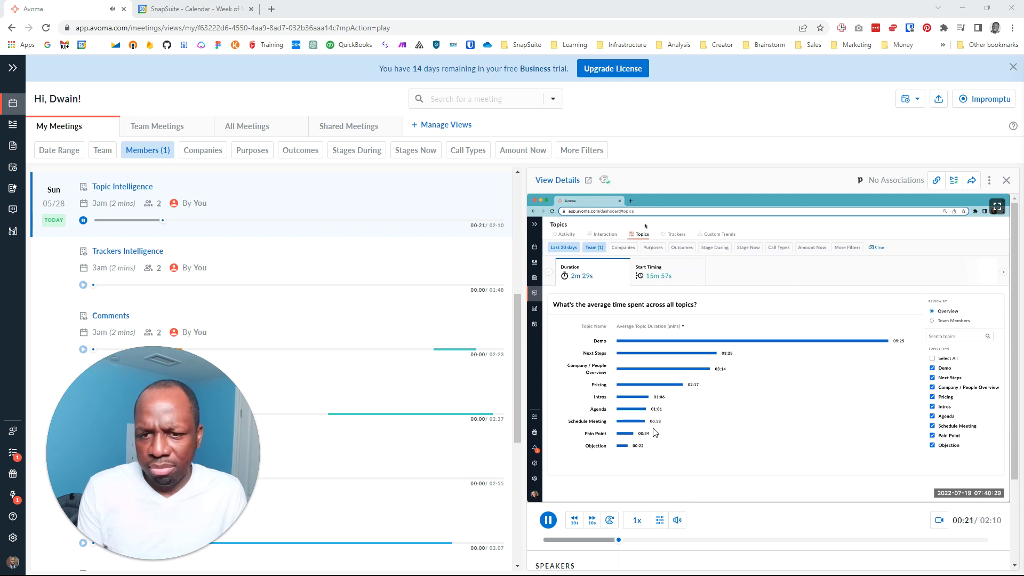
{"action": "left_click", "coordinate": [547, 519]}
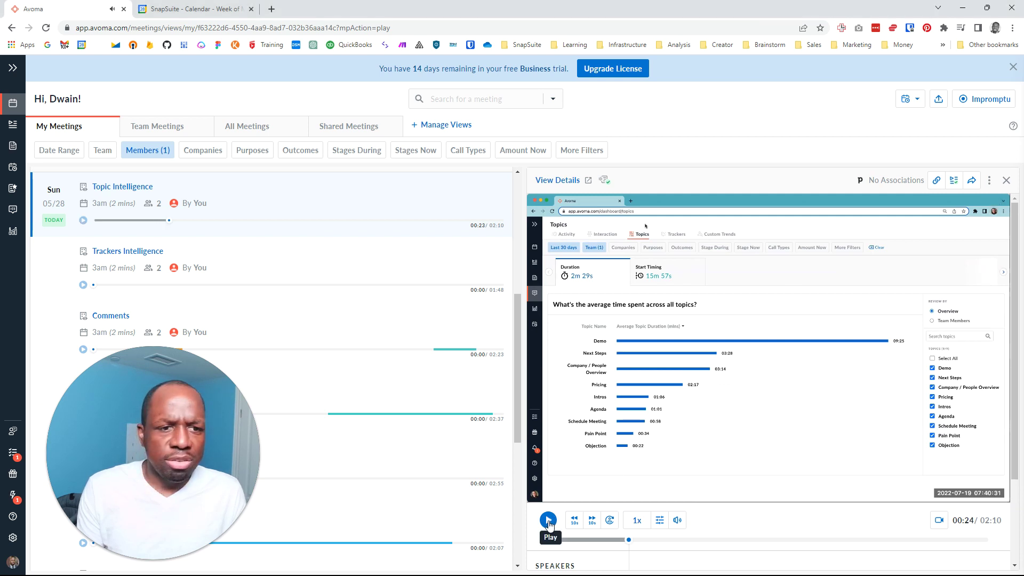
Open and play the Snippets meeting recording, then expand the labelled sidebar
{"action": "left_click_drag", "start_coordinate": [129, 370], "coordinate": [874, 442]}
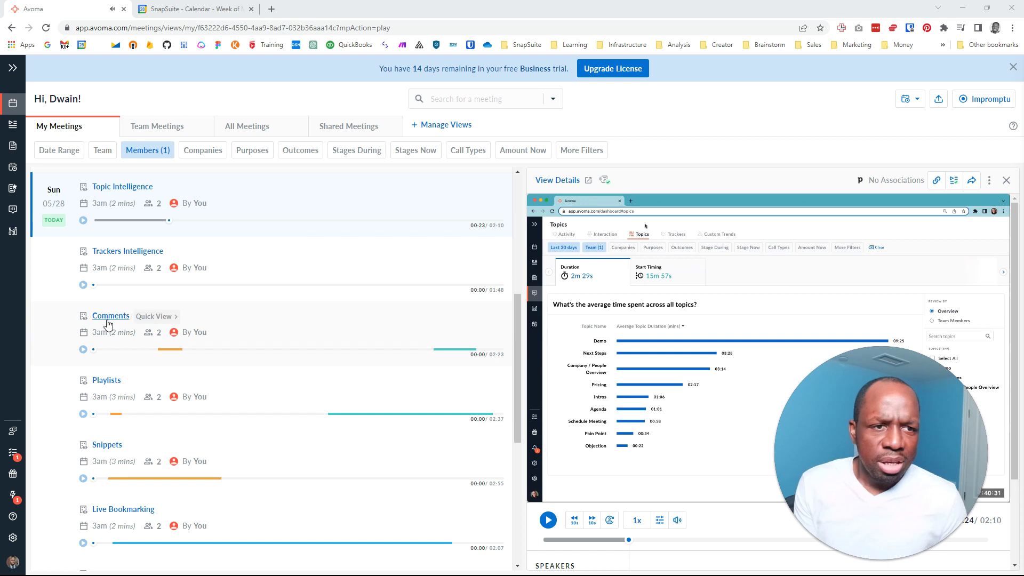
{"action": "scroll", "coordinate": [186, 304], "scroll_direction": "up", "scroll_amount": 6}
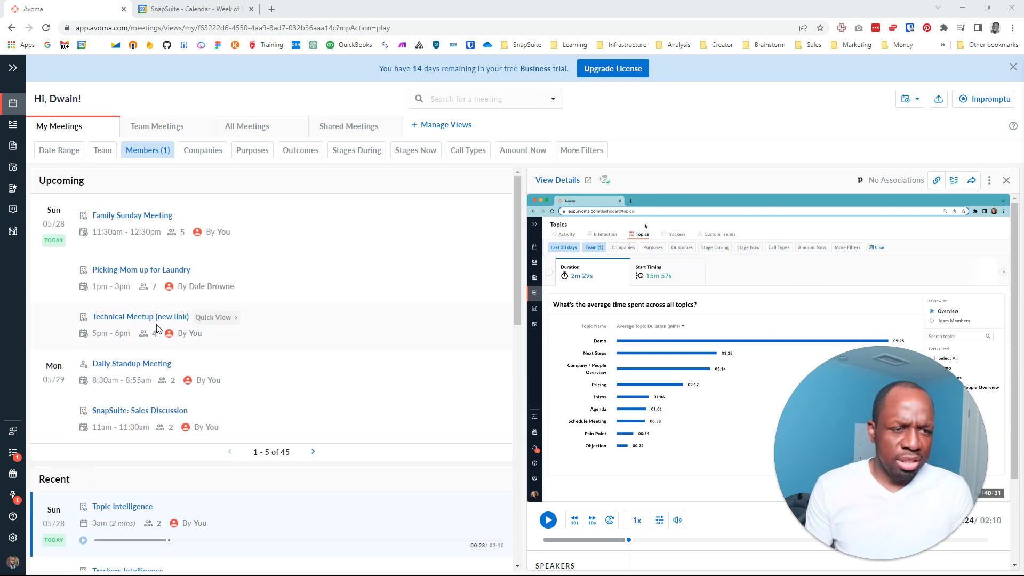
{"action": "scroll", "coordinate": [96, 320], "scroll_direction": "down", "scroll_amount": 5}
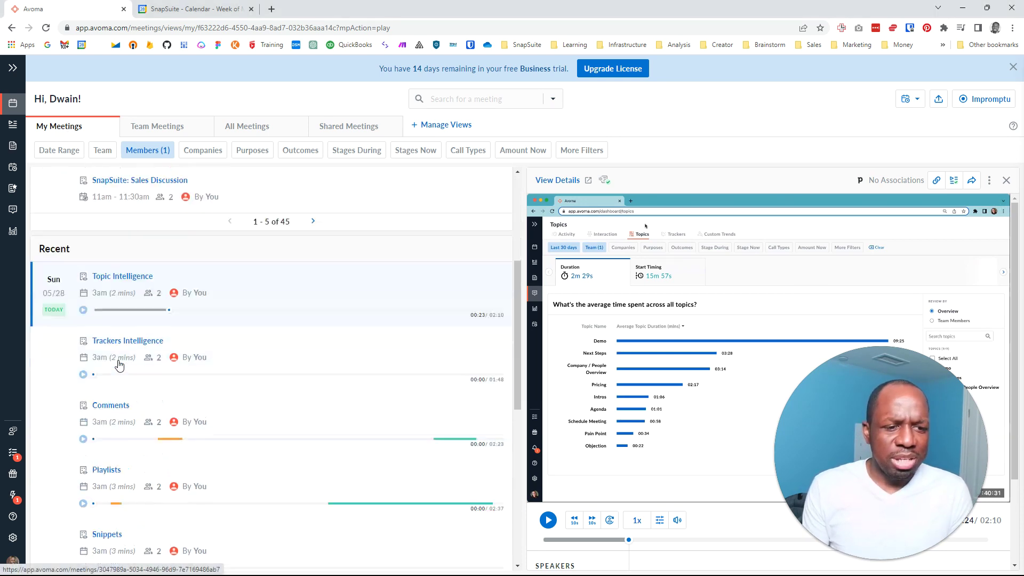
{"action": "scroll", "coordinate": [105, 431], "scroll_direction": "down", "scroll_amount": 4}
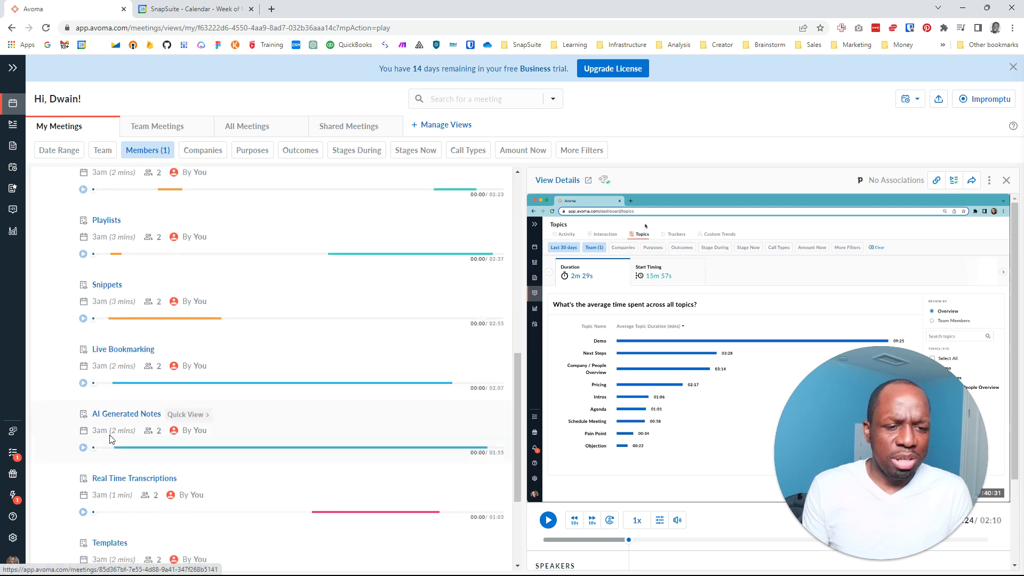
{"action": "left_click", "coordinate": [102, 287]}
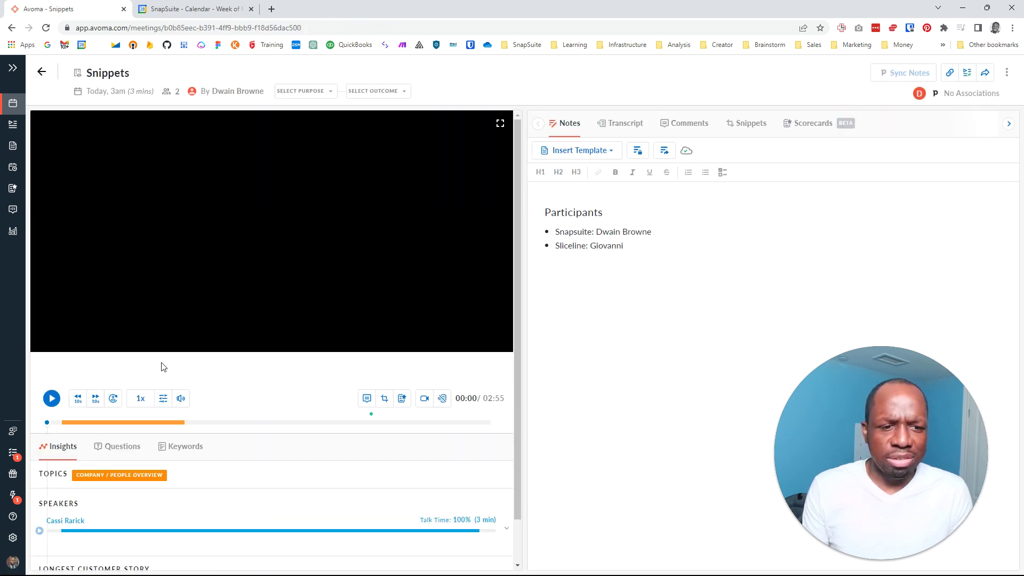
{"action": "left_click", "coordinate": [51, 436]}
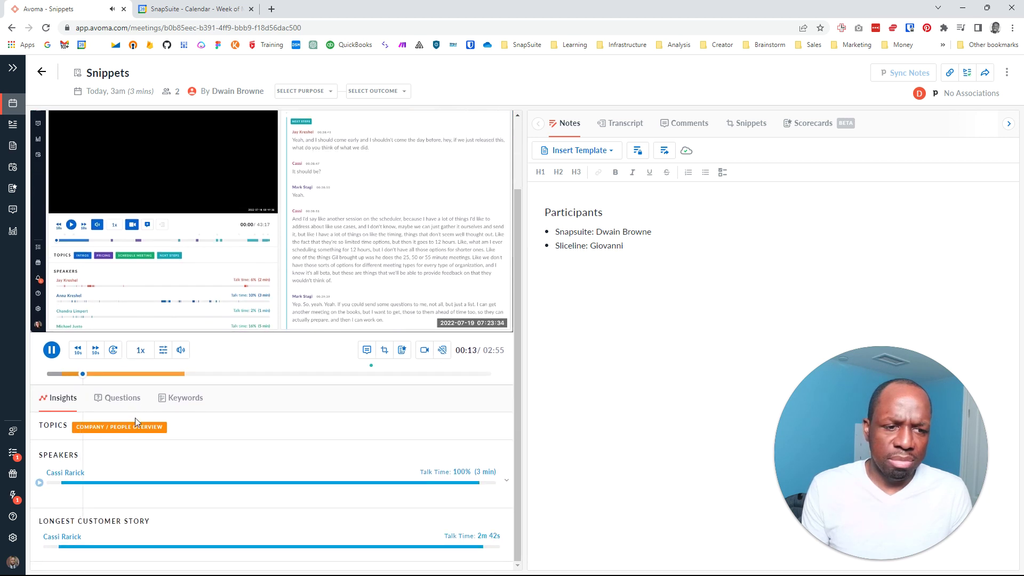
{"action": "left_click", "coordinate": [13, 70]}
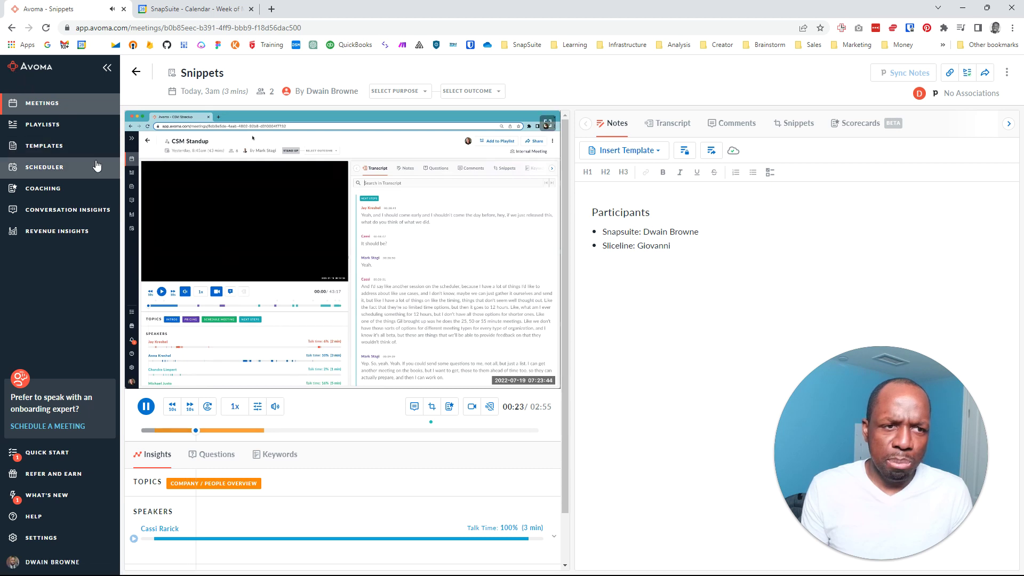
Open Playlists, briefly check the Google Calendar tab, and return to Avoma
{"action": "left_click", "coordinate": [48, 125]}
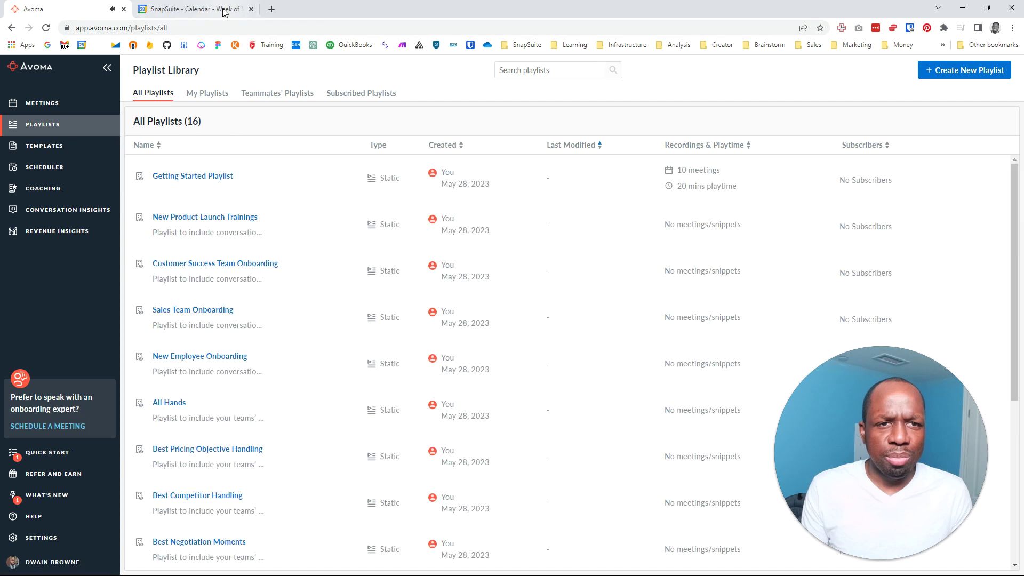
{"action": "left_click", "coordinate": [195, 9]}
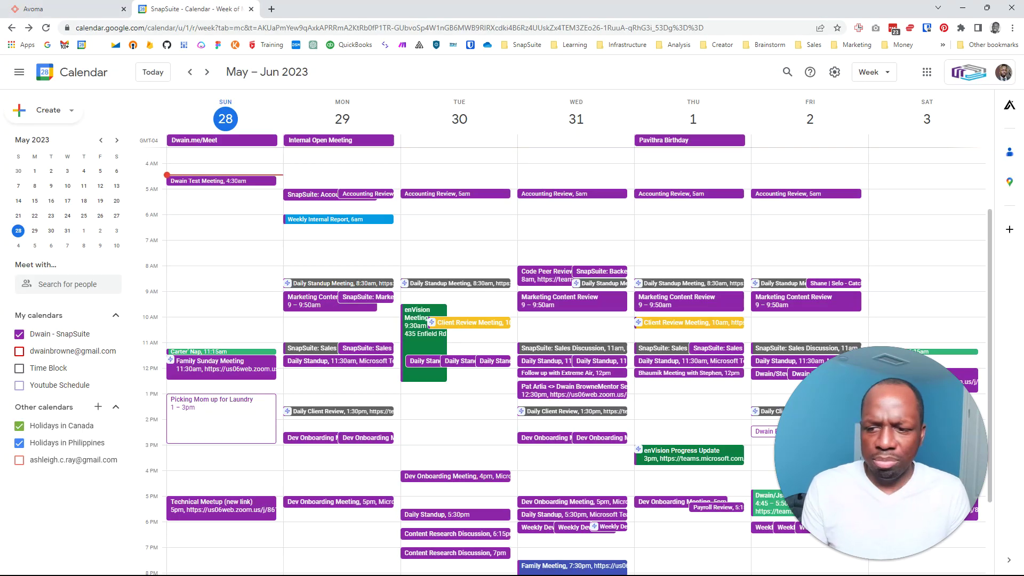
{"action": "key", "text": "super"}
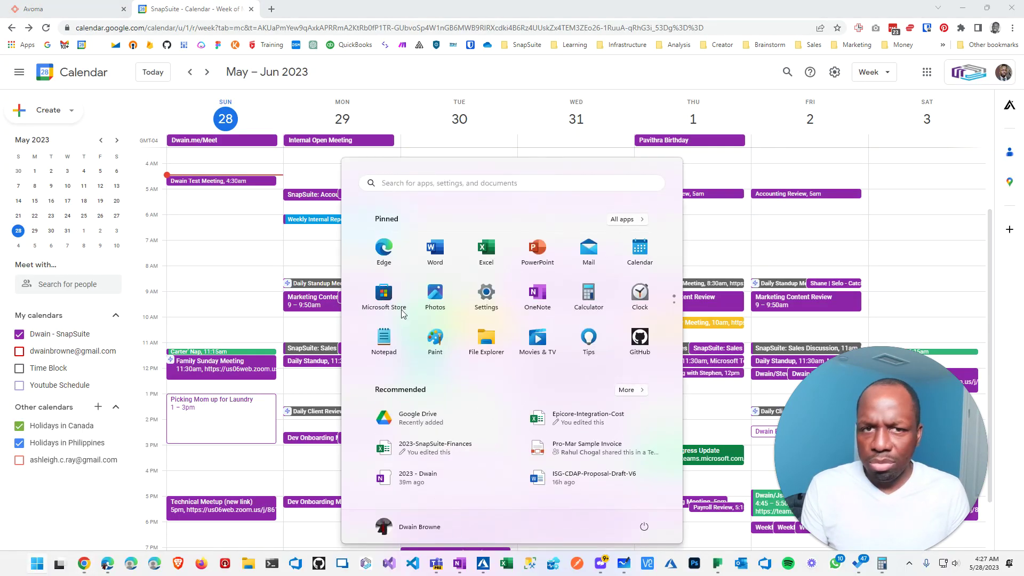
{"action": "left_click", "coordinate": [333, 75]}
{"action": "left_click", "coordinate": [33, 9]}
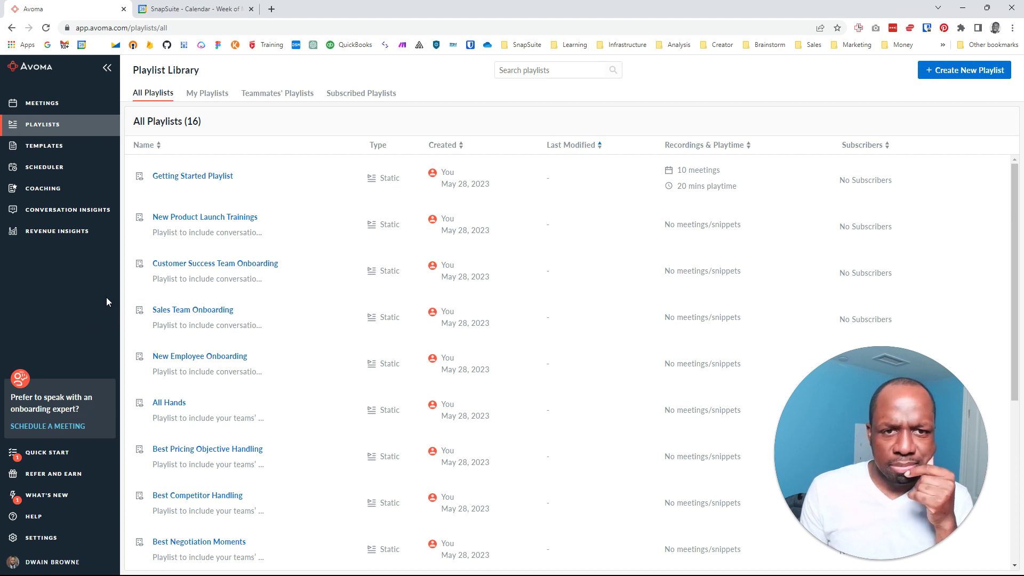
View My, Teammates' and Subscribed playlists, then open the seven meeting templates
{"action": "left_click", "coordinate": [207, 94]}
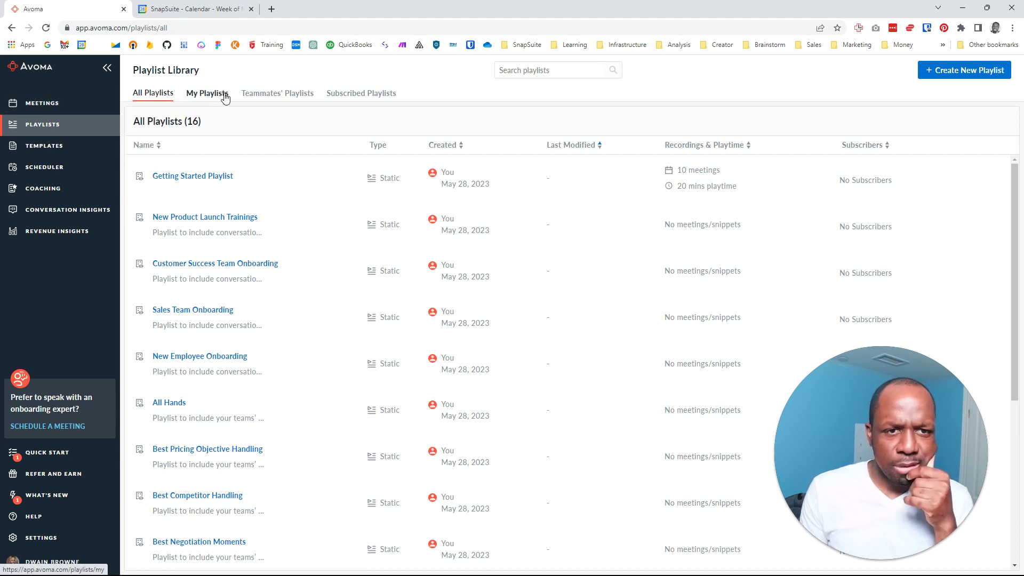
{"action": "left_click", "coordinate": [281, 97]}
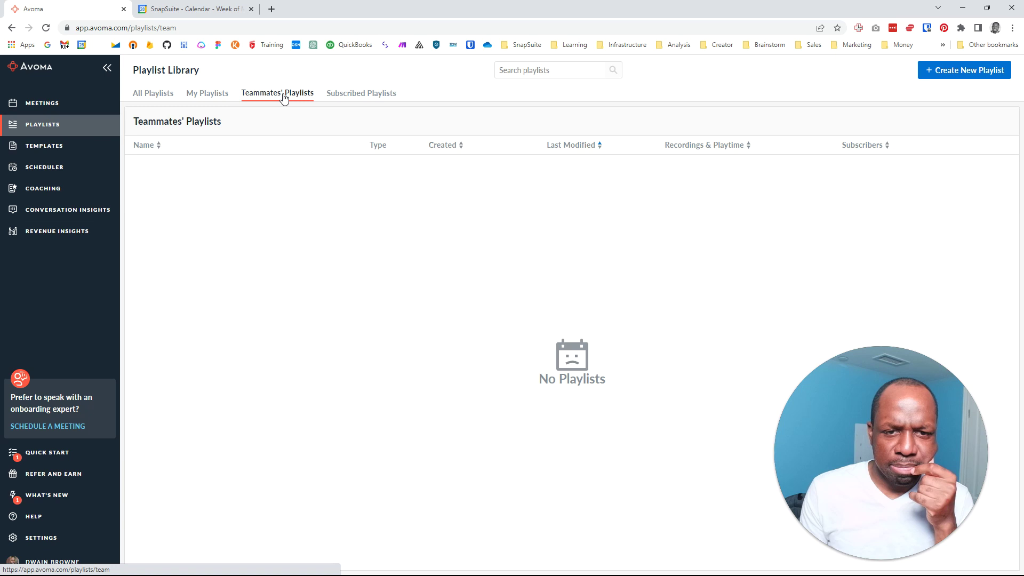
{"action": "left_click", "coordinate": [376, 95]}
{"action": "left_click", "coordinate": [75, 149]}
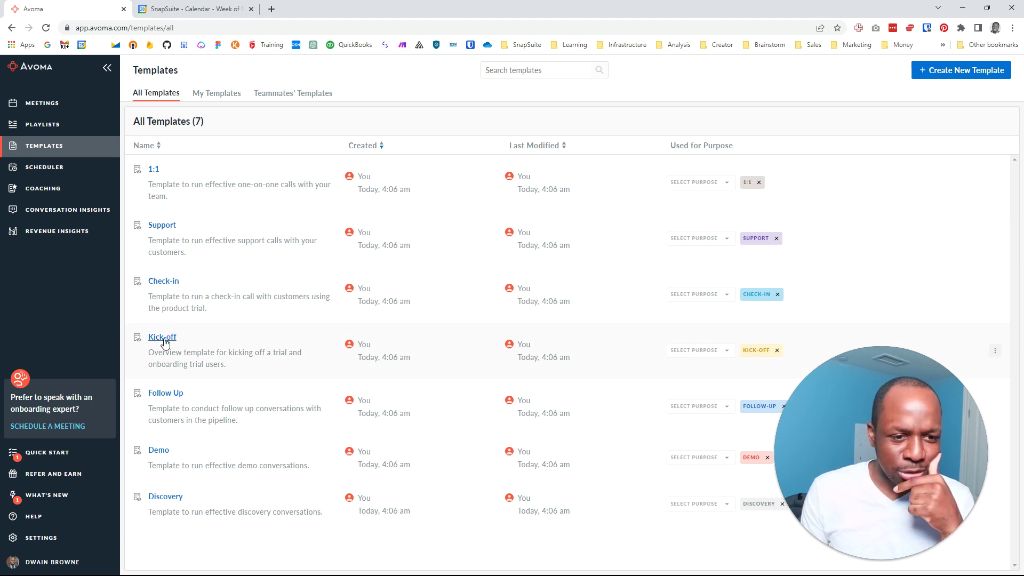
Open the Follow Up template and glance at the Coaching scores page
{"action": "left_click", "coordinate": [163, 394]}
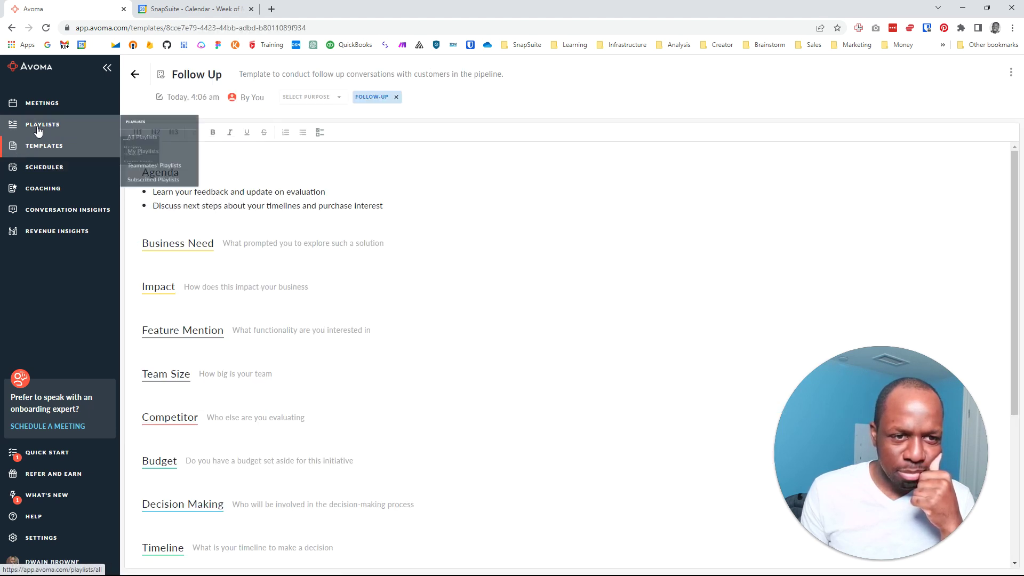
{"action": "scroll", "coordinate": [162, 293], "scroll_direction": "down", "scroll_amount": 4}
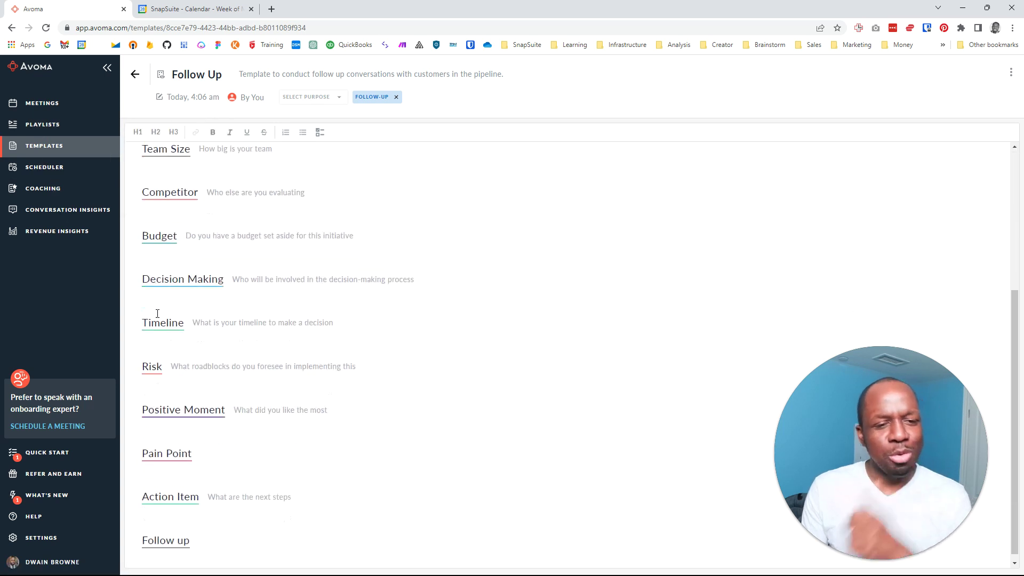
{"action": "left_click", "coordinate": [48, 186]}
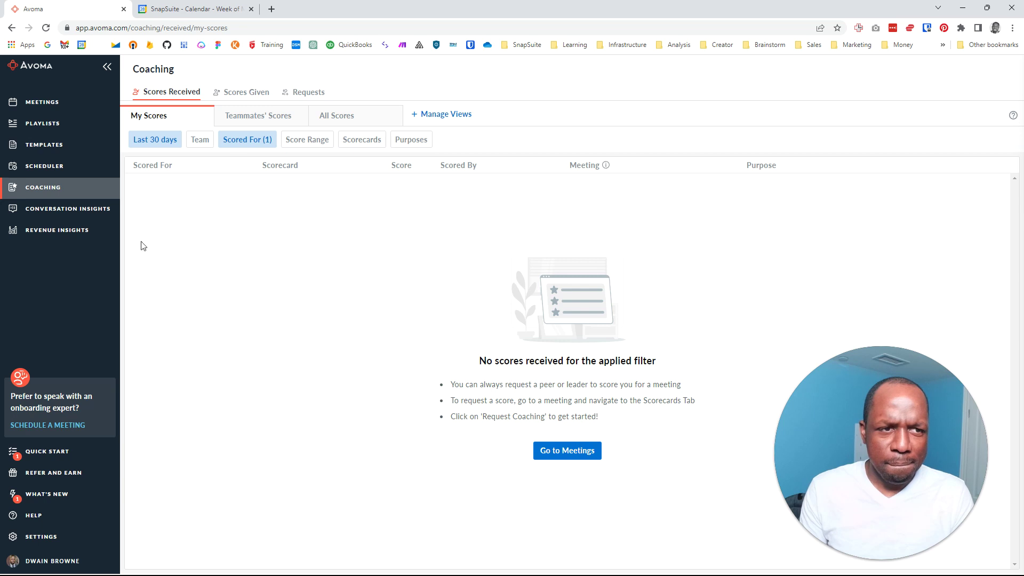
Cycle through My, Team, All and Shared meetings views, peek at the SnapSuite calendar, and return
{"action": "left_click", "coordinate": [48, 102]}
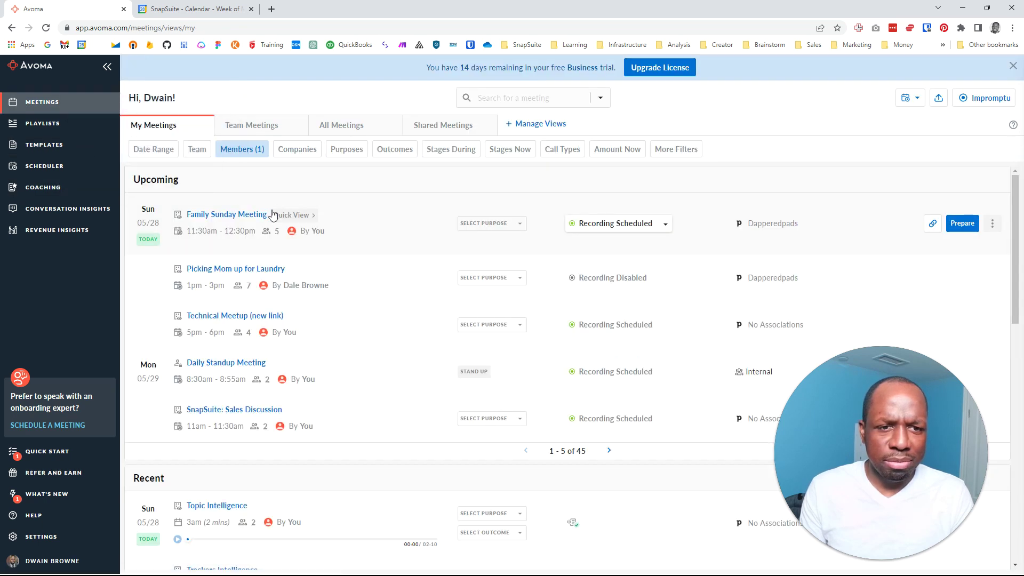
{"action": "left_click", "coordinate": [262, 132]}
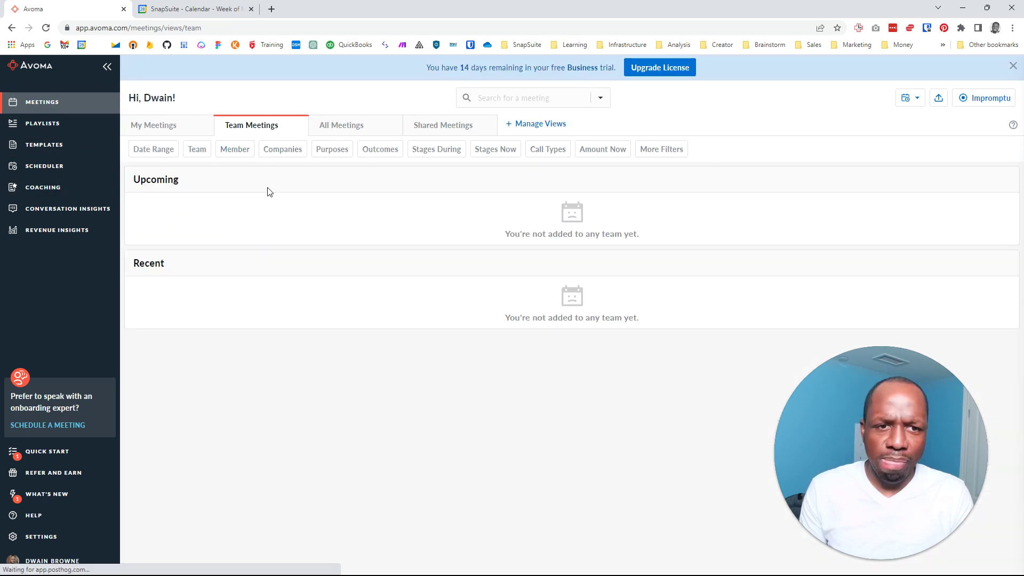
{"action": "left_click", "coordinate": [342, 137]}
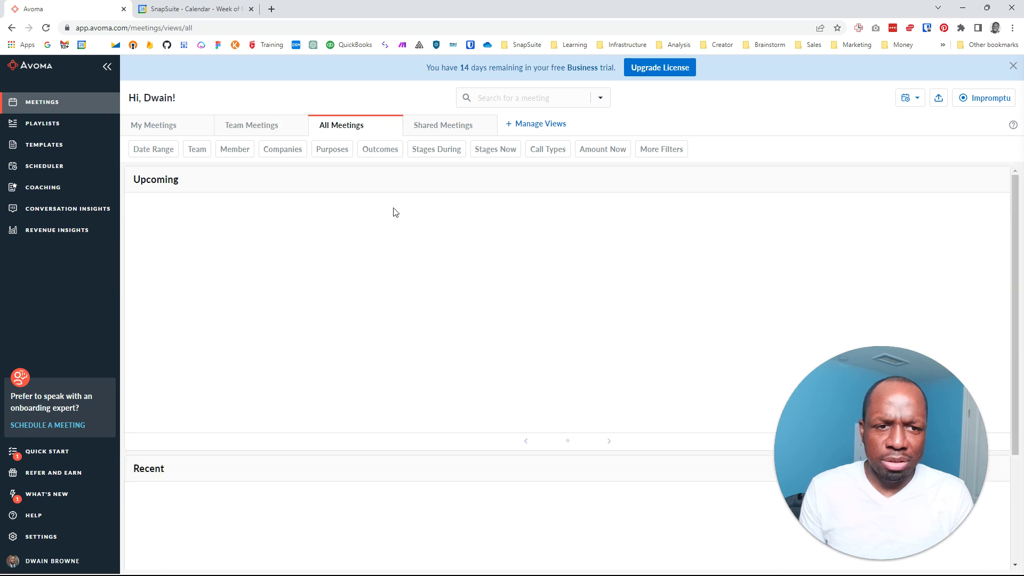
{"action": "left_click", "coordinate": [425, 128]}
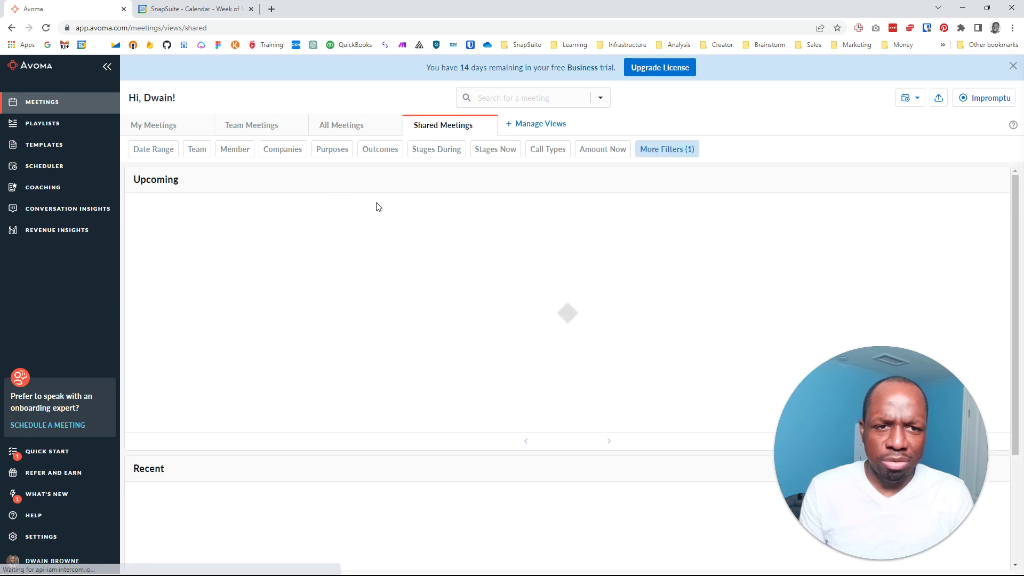
{"action": "left_click", "coordinate": [152, 129]}
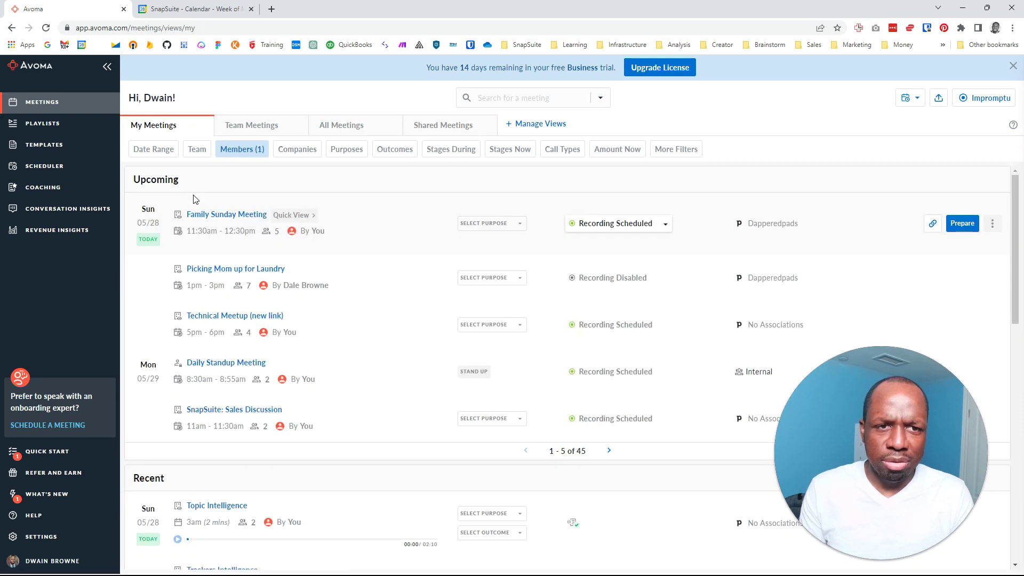
{"action": "left_click", "coordinate": [183, 9]}
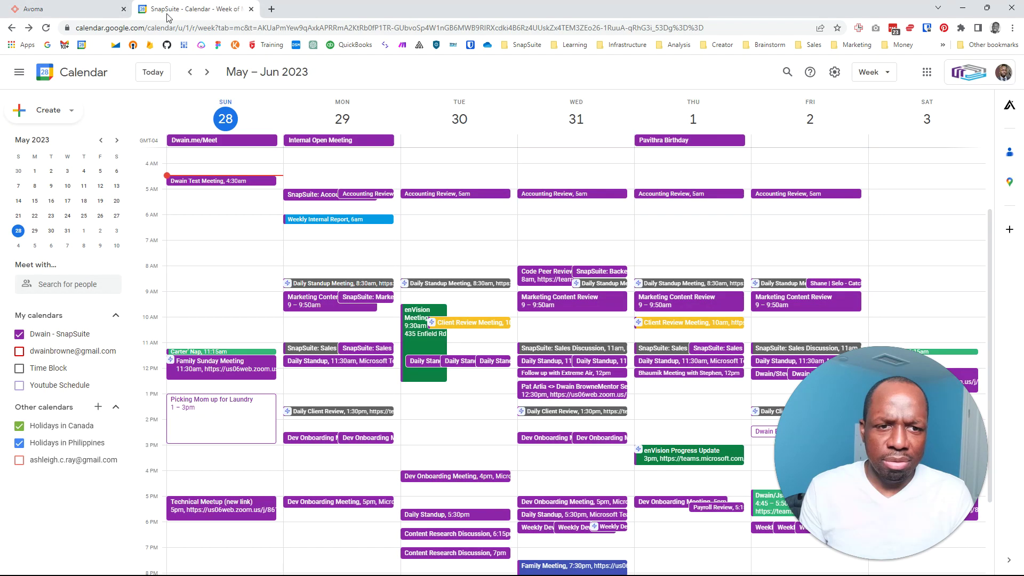
{"action": "left_click", "coordinate": [80, 8]}
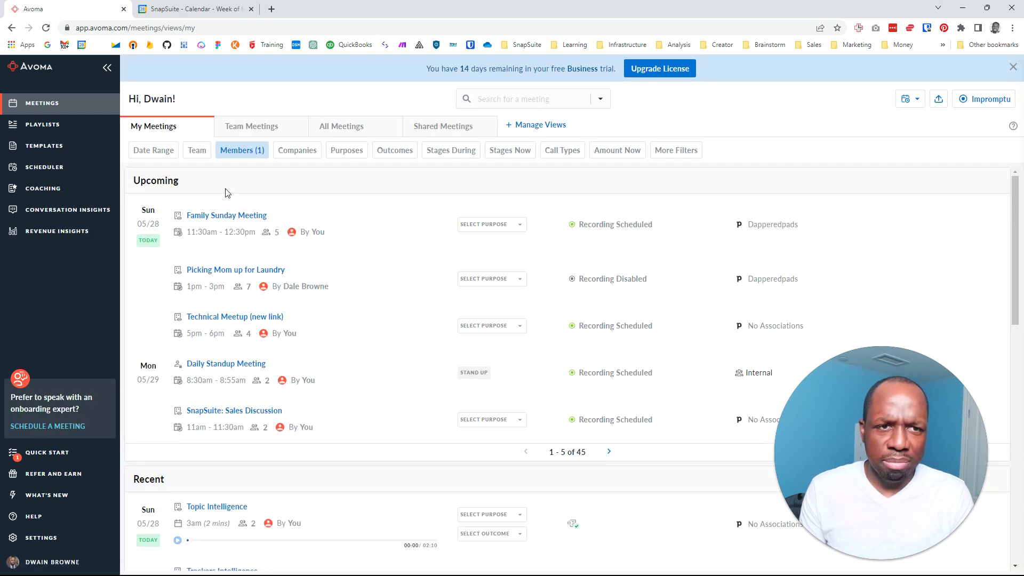
Open the 4:30am test meeting on Sunday May 28 in Google Calendar
{"action": "left_click", "coordinate": [190, 10]}
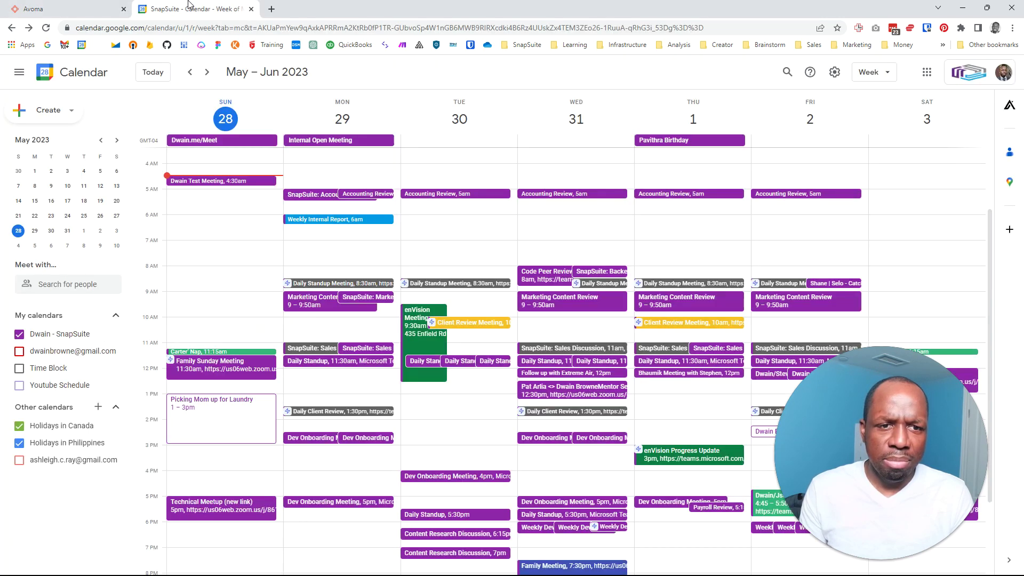
{"action": "left_click", "coordinate": [218, 182]}
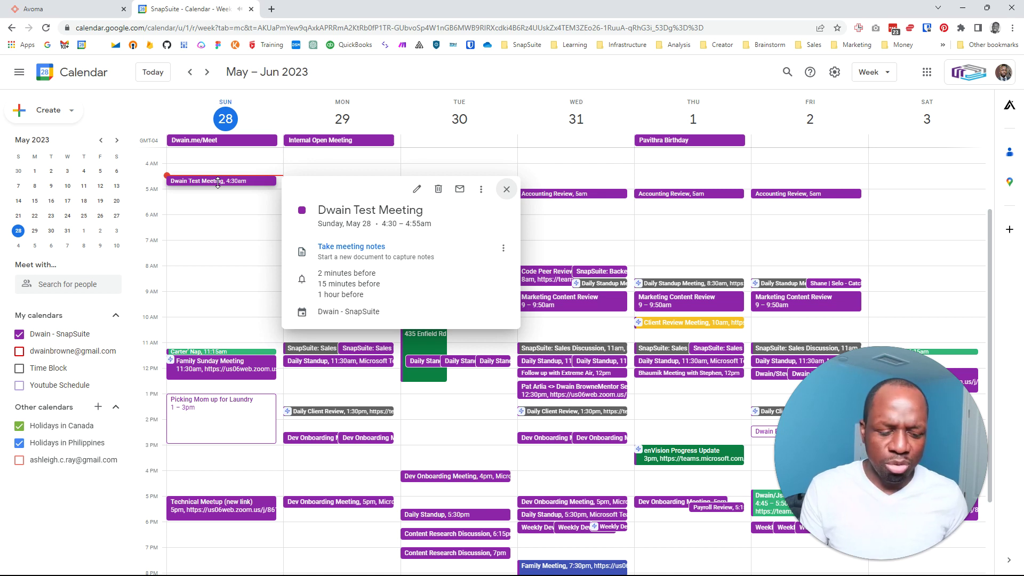
{"action": "key", "text": "super"}
Launch the Zoom desktop app and enter the account email to sign in
{"action": "type", "text": "zoom"}
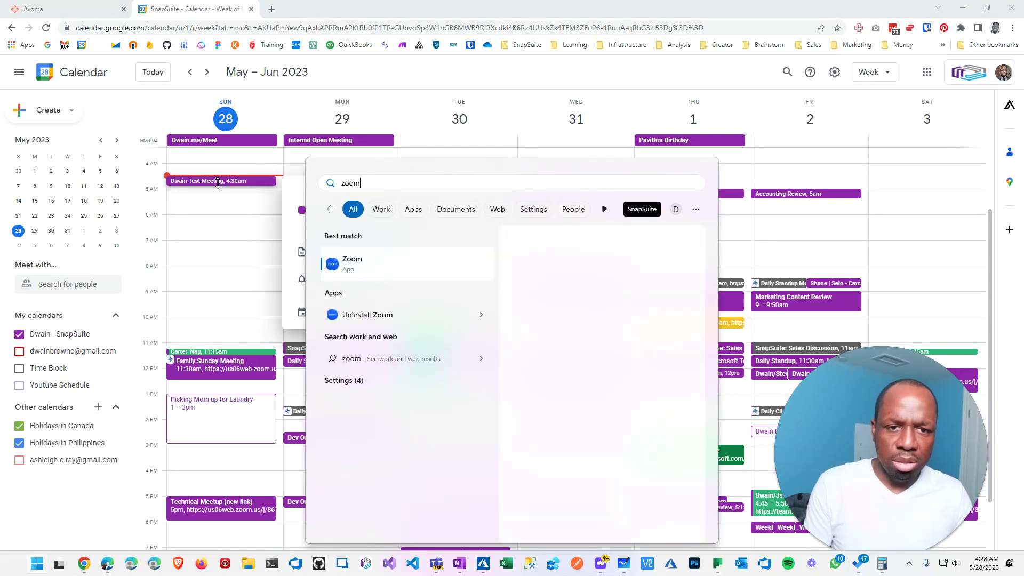
{"action": "key", "text": "Return"}
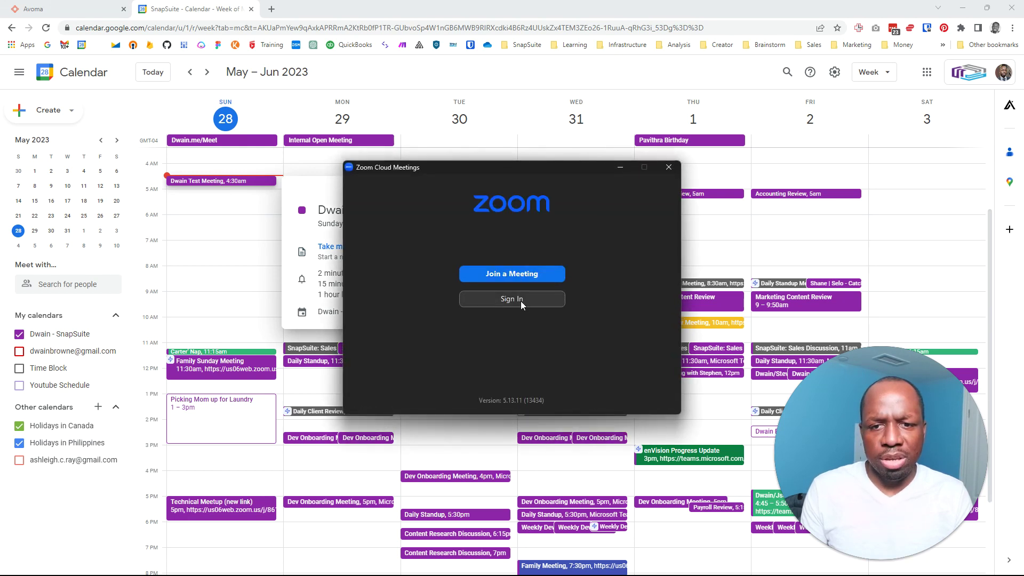
{"action": "left_click", "coordinate": [521, 300]}
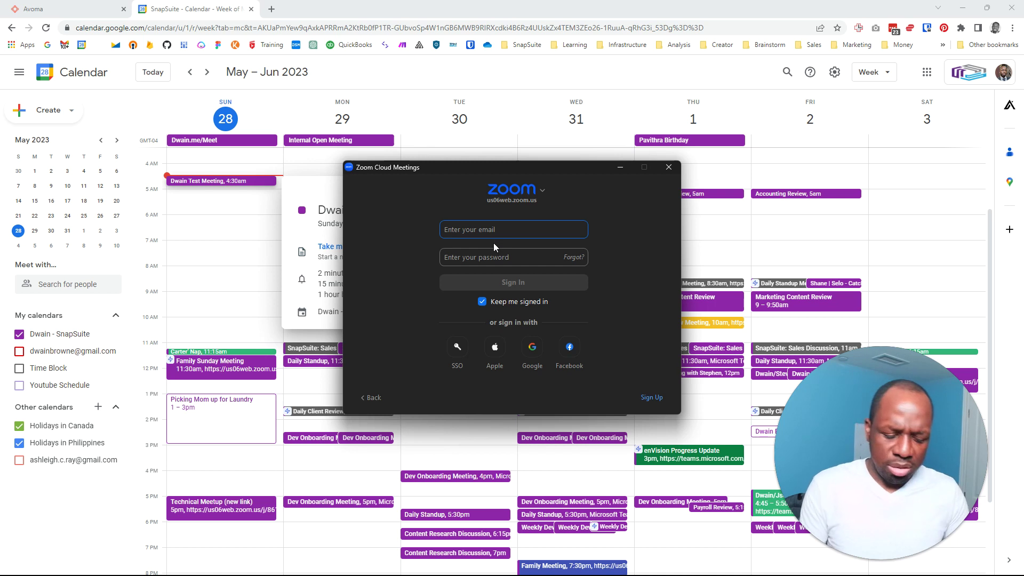
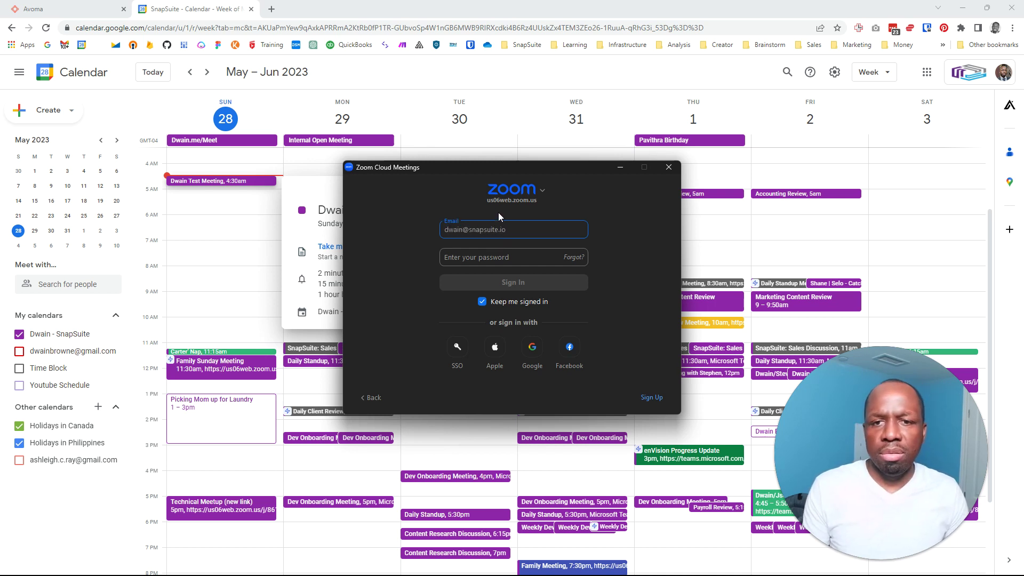
Copy the saved Zoom password from LastPass, paste it into Zoom, and submit sign-in
{"action": "key", "text": "alt+Tab"}
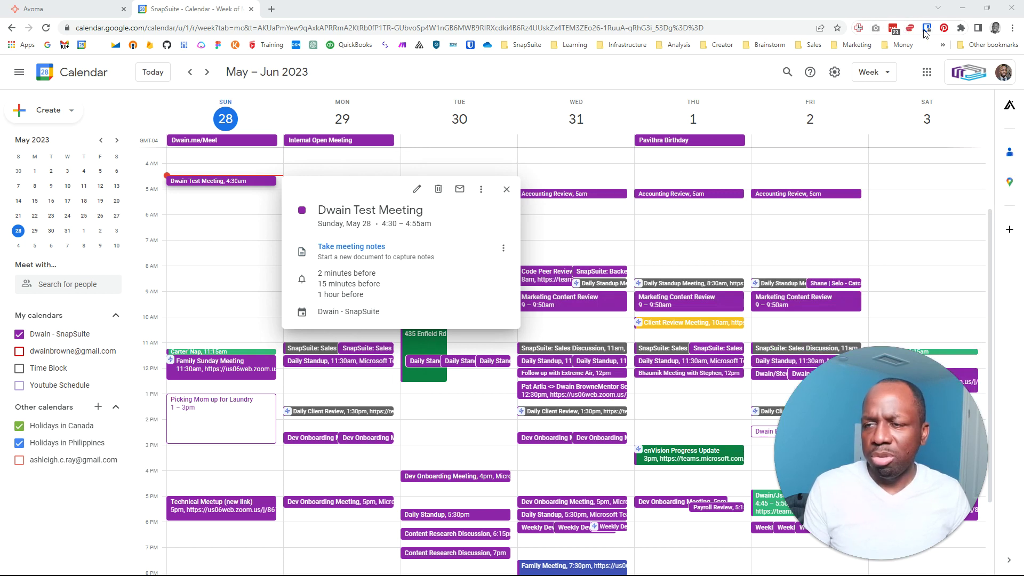
{"action": "left_click", "coordinate": [1012, 28]}
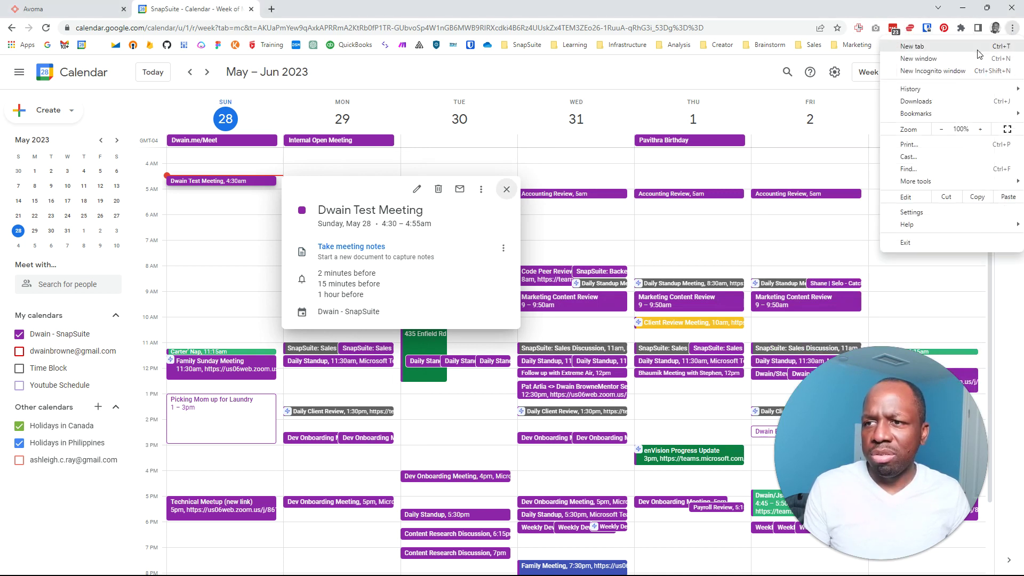
{"action": "left_click", "coordinate": [894, 30]}
{"action": "left_click", "coordinate": [894, 30]}
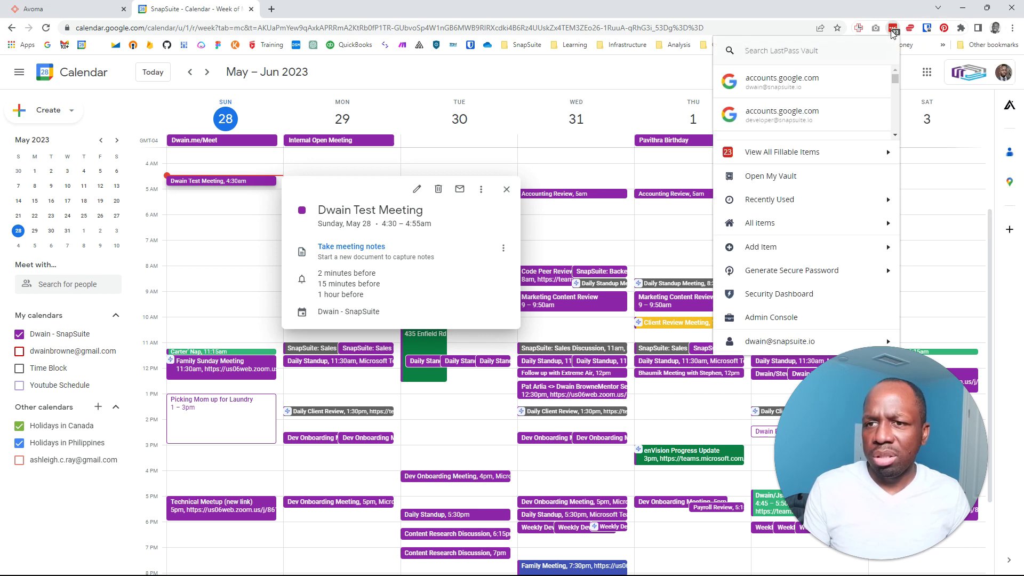
{"action": "type", "text": "zoom"}
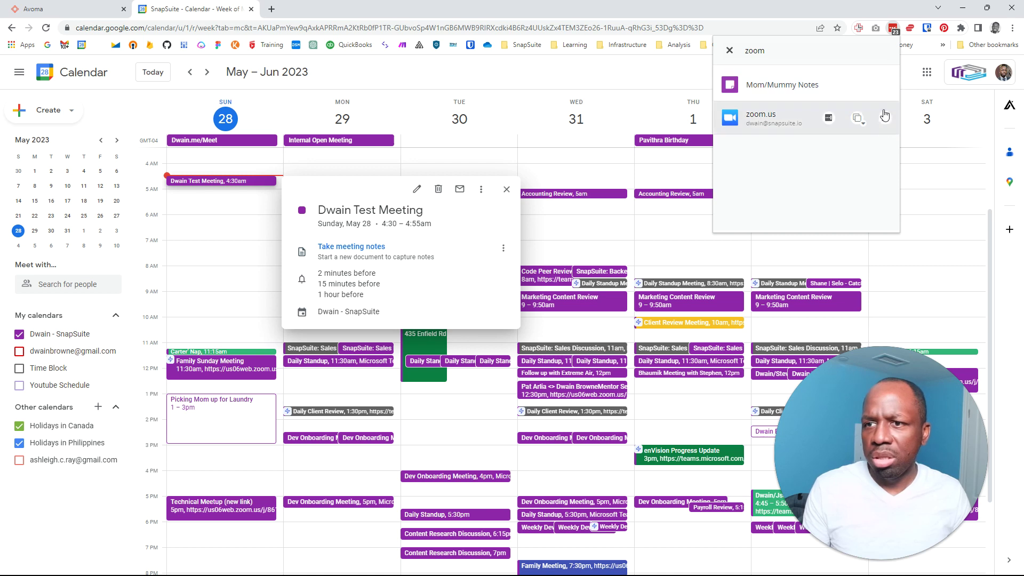
{"action": "left_click", "coordinate": [856, 118]}
{"action": "left_click", "coordinate": [845, 164]}
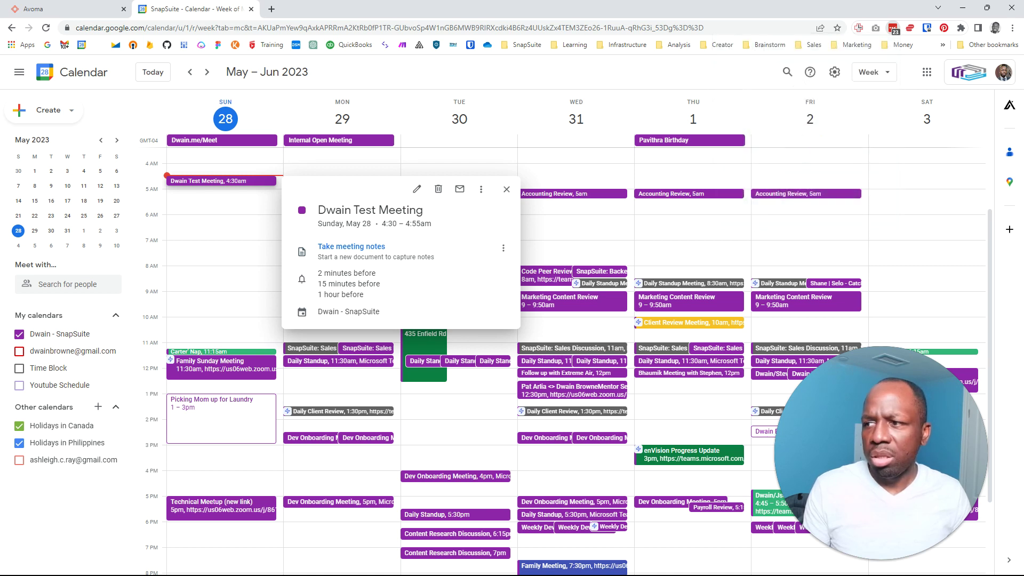
{"action": "key", "text": "alt+Tab"}
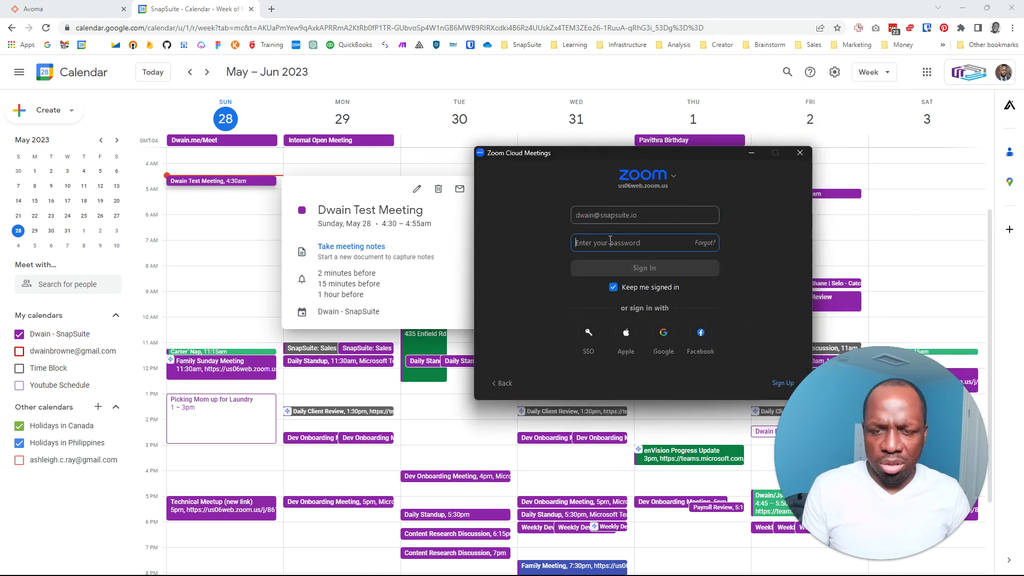
{"action": "key", "text": "ctrl+v"}
{"action": "left_click", "coordinate": [644, 268]}
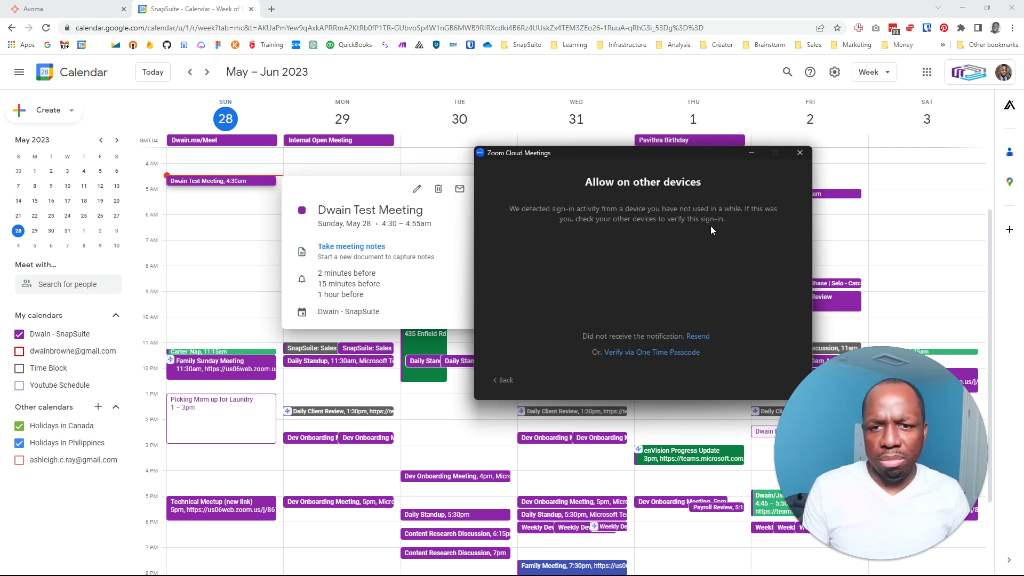
Resend the 'Allow on other devices' notification, then close the Zoom window unfinished
{"action": "left_click_drag", "start_coordinate": [648, 155], "coordinate": [523, 111]}
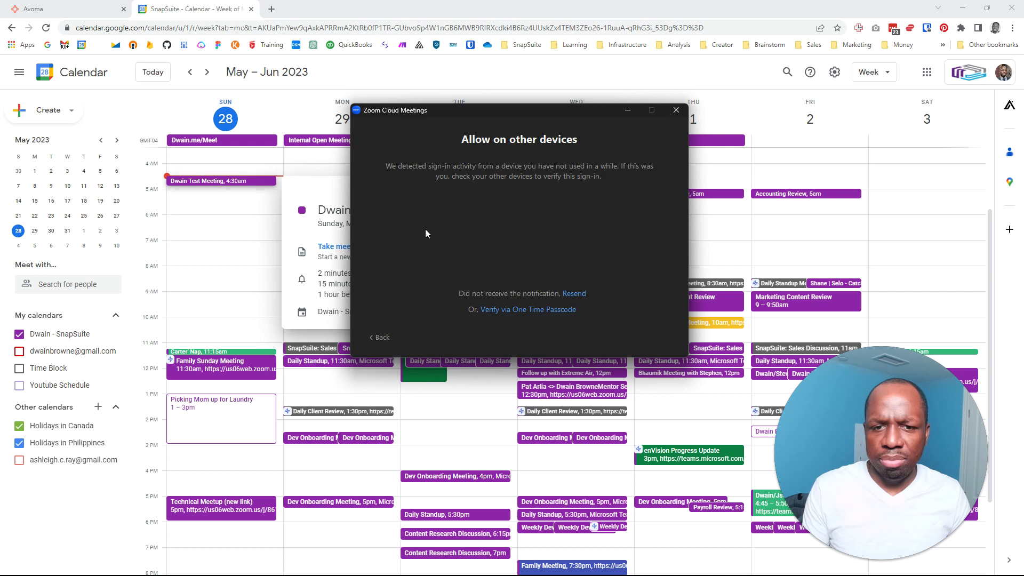
{"action": "left_click", "coordinate": [506, 314]}
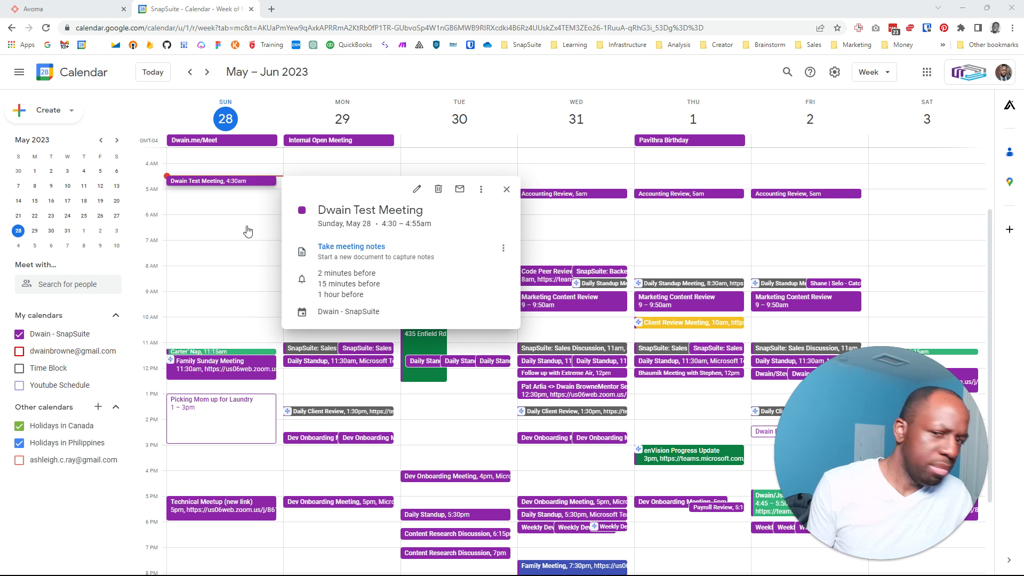
{"action": "key", "text": "alt+Tab"}
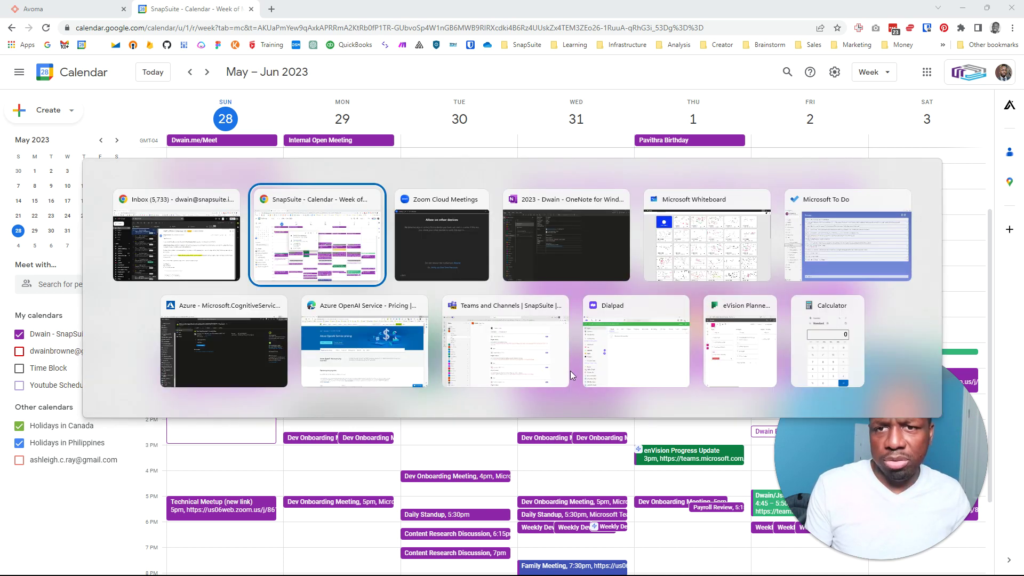
{"action": "key", "text": "alt+Tab"}
{"action": "left_click", "coordinate": [569, 293]}
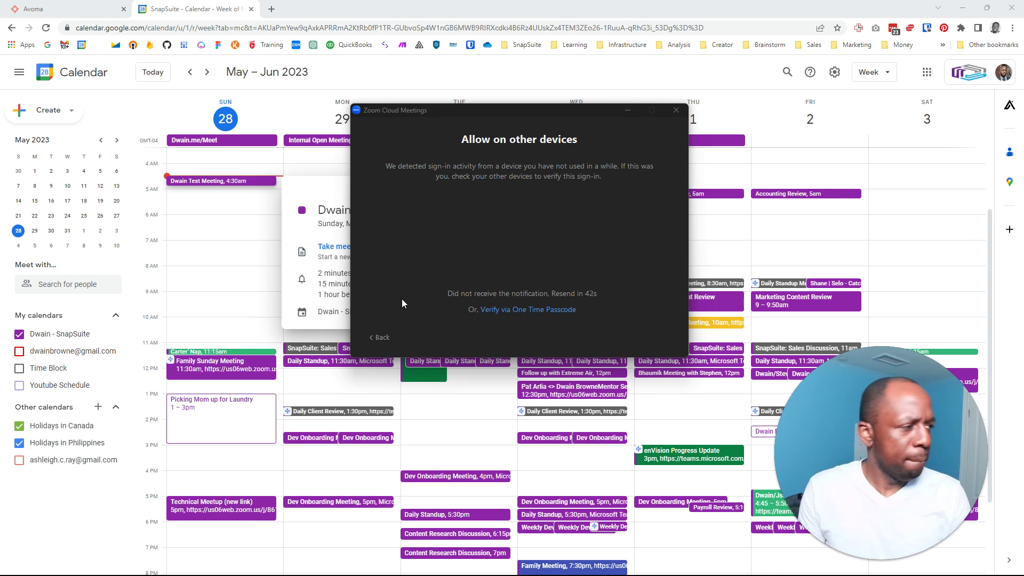
{"action": "left_click", "coordinate": [676, 109]}
Close the calendar event, open Family Sunday Meeting notes in Avoma, and return to My Meetings
{"action": "left_click", "coordinate": [464, 65]}
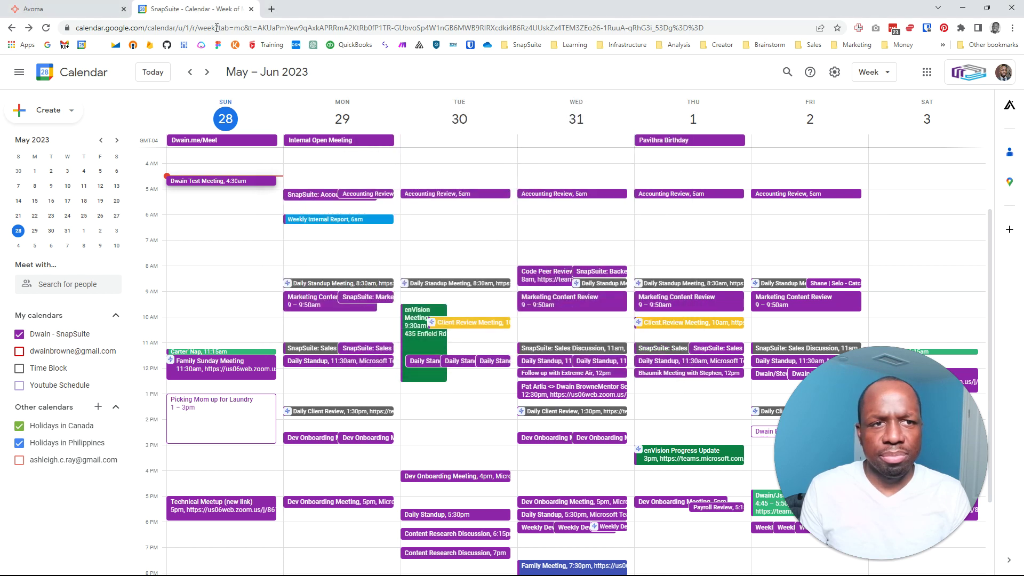
{"action": "left_click", "coordinate": [104, 9]}
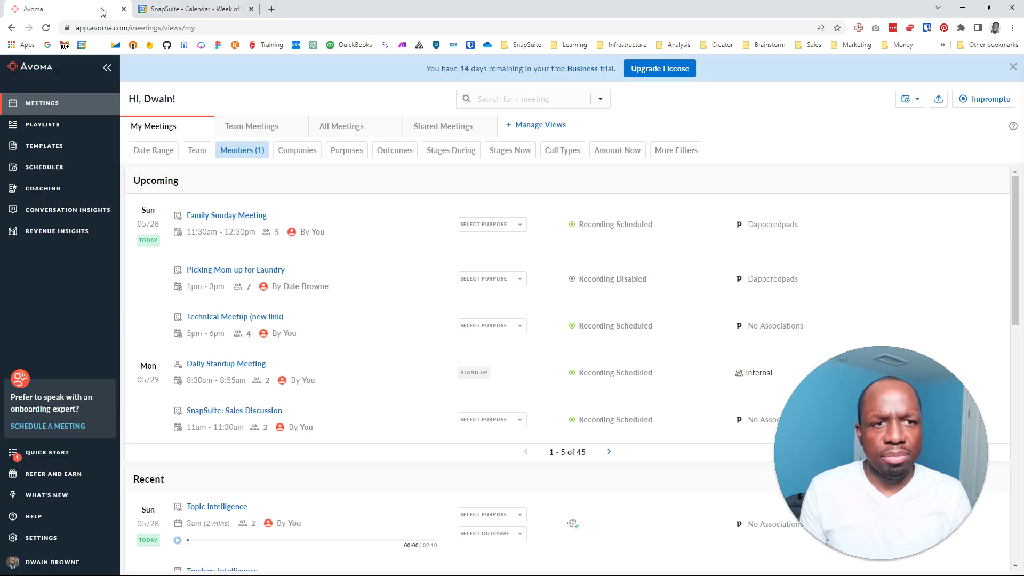
{"action": "left_click", "coordinate": [212, 217]}
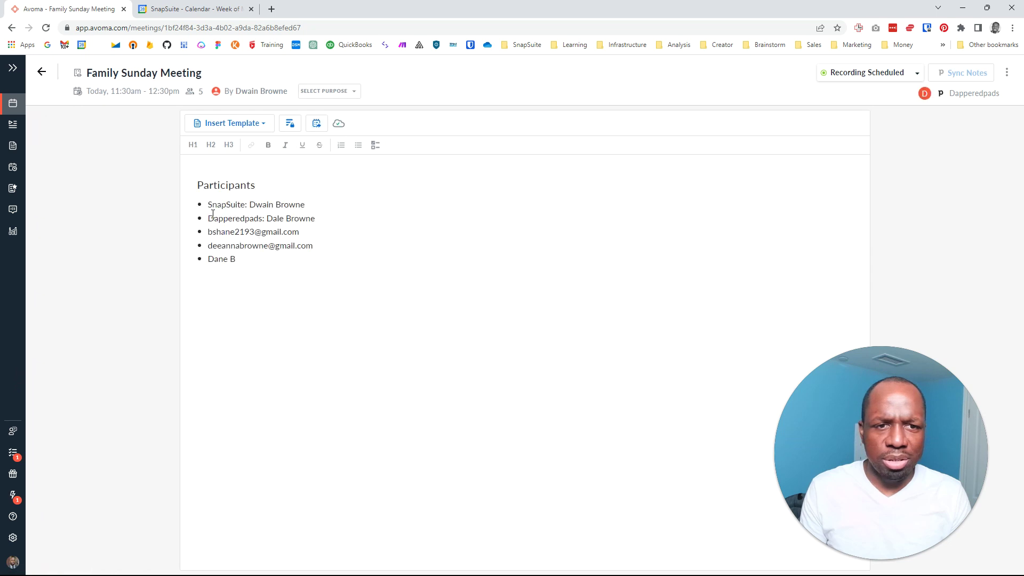
{"action": "left_click", "coordinate": [41, 73]}
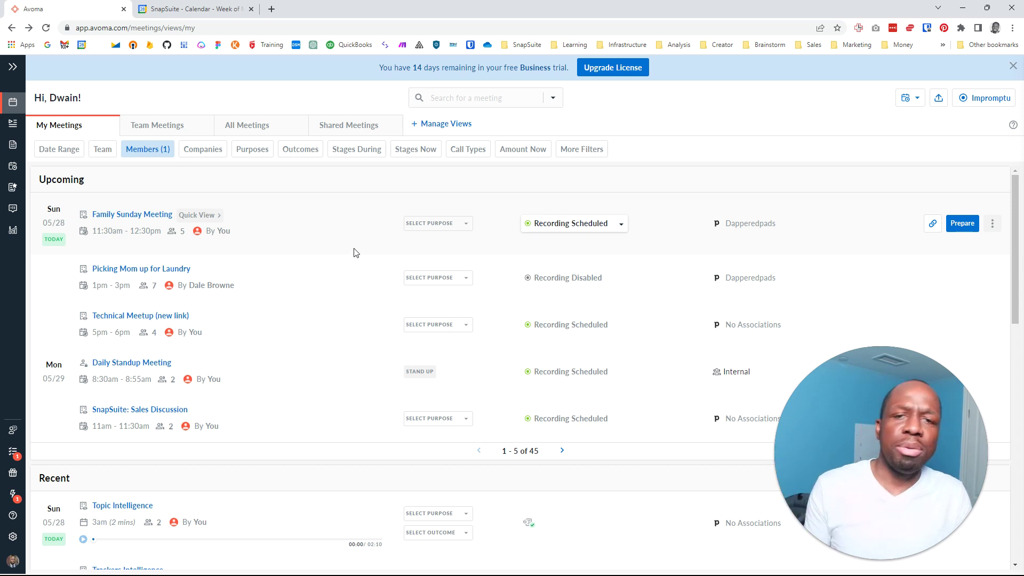
Use Disable Recording on Family Sunday Meeting's Recording Scheduled dropdown
{"action": "left_click", "coordinate": [618, 224]}
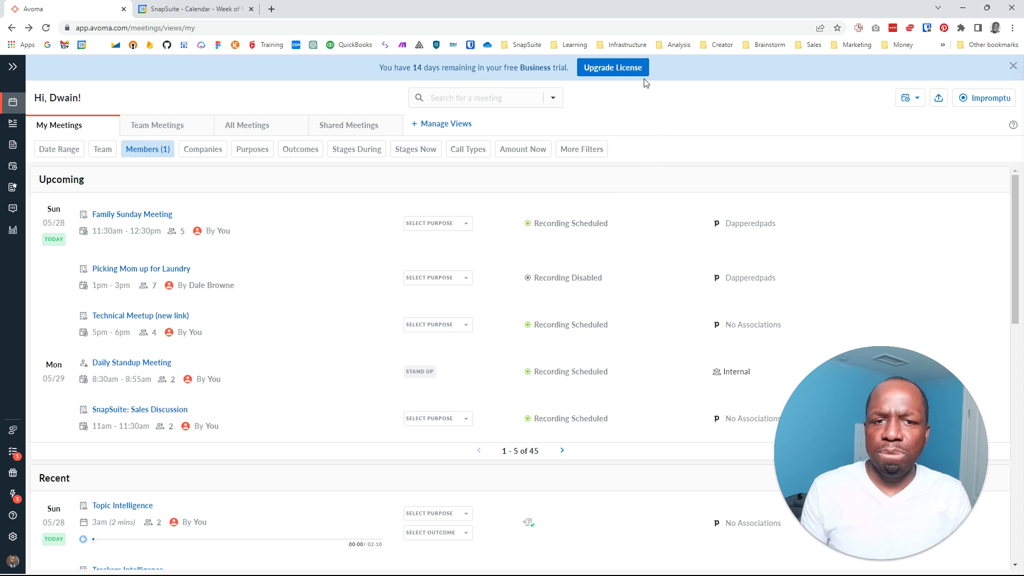
{"action": "left_click", "coordinate": [618, 223]}
{"action": "left_click", "coordinate": [589, 344]}
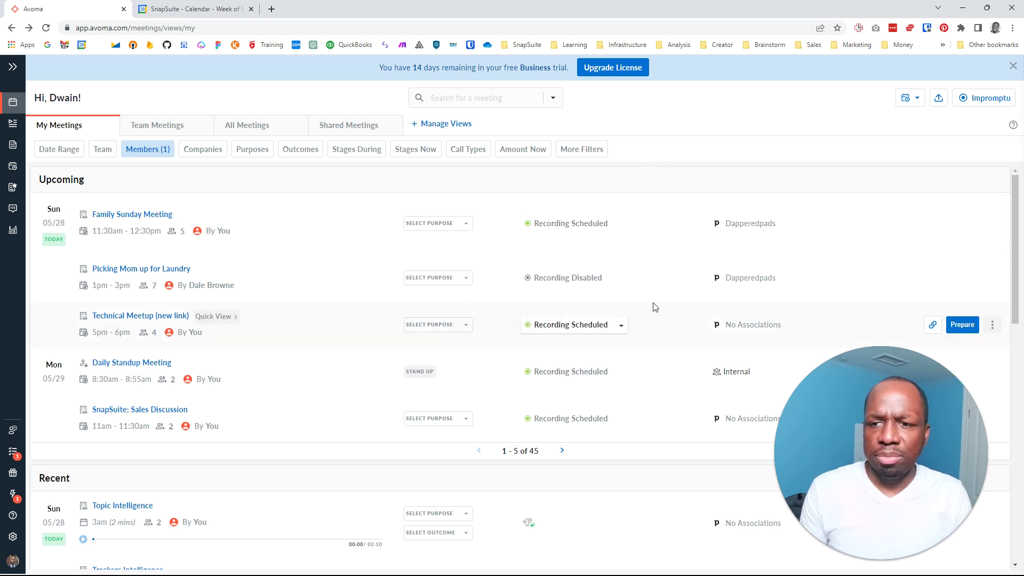